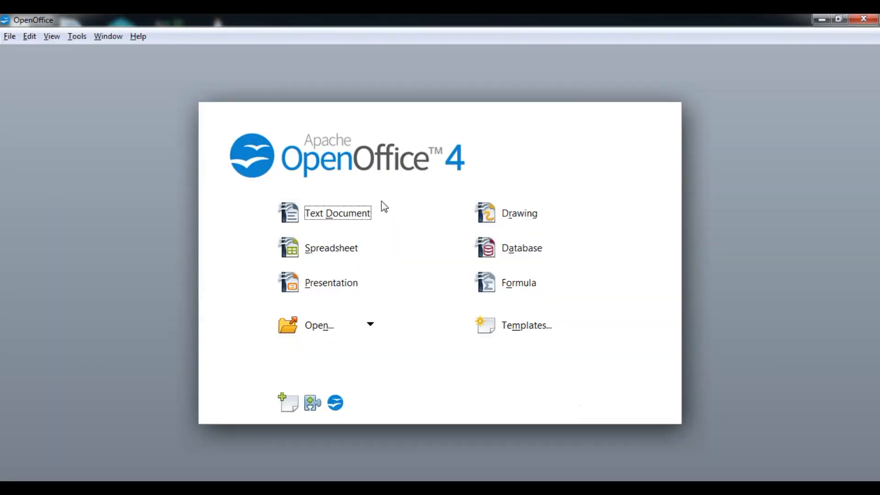
# - Create a new text document from the OpenOffice Start Center
pyautogui.click(350, 213)
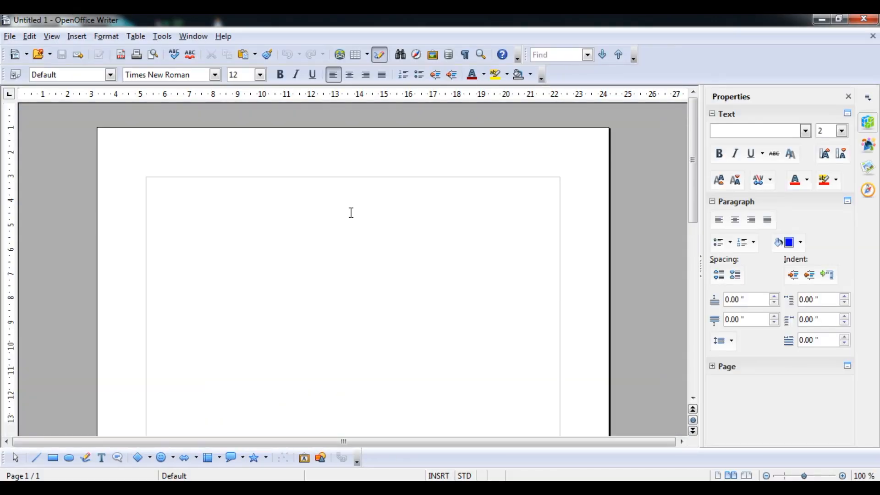
# - Type the lines 'Main Document' and 'Data Source' into the new document
pyautogui.write('Main Docu')
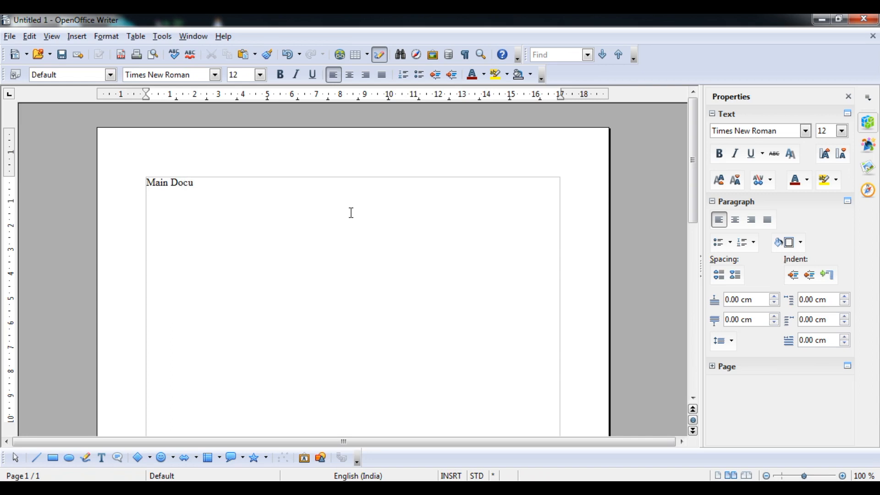
pyautogui.write('ment ')
pyautogui.write('Data Sour')
pyautogui.write('ce')
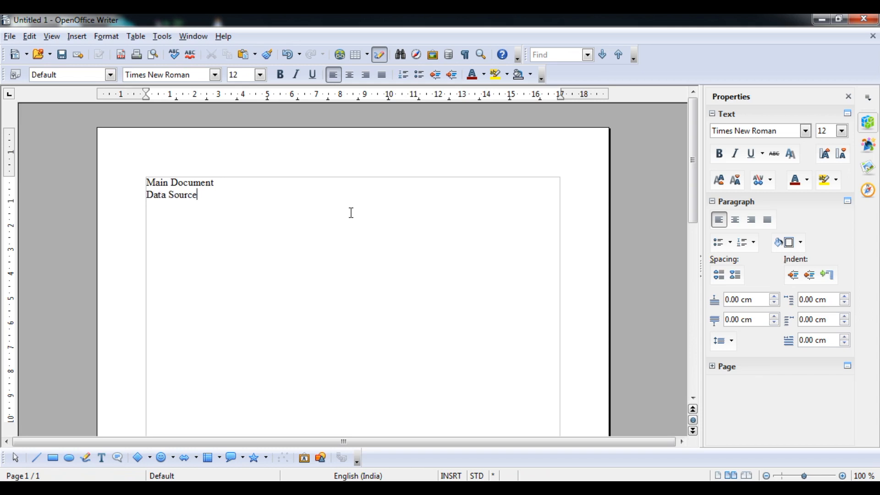
# - Set all the text to 16 pt, then switch to the mail merge PDF
pyautogui.hotkey('ctrl', 'a')
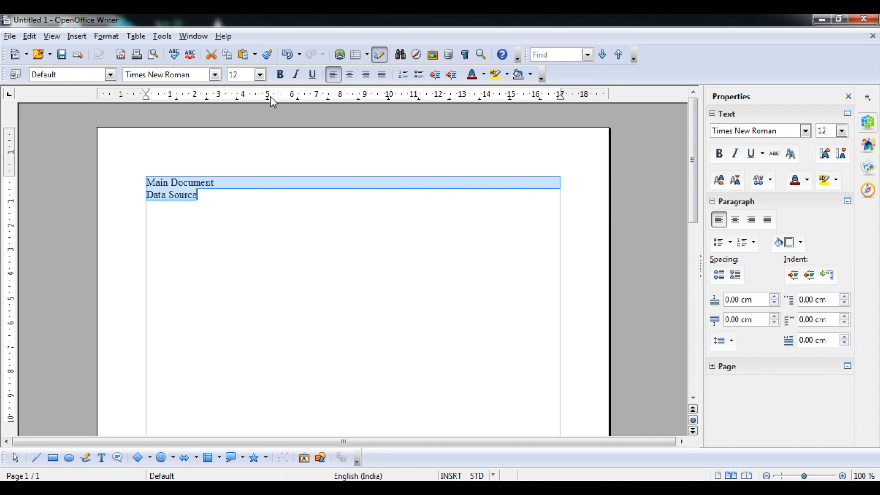
pyautogui.click(261, 75)
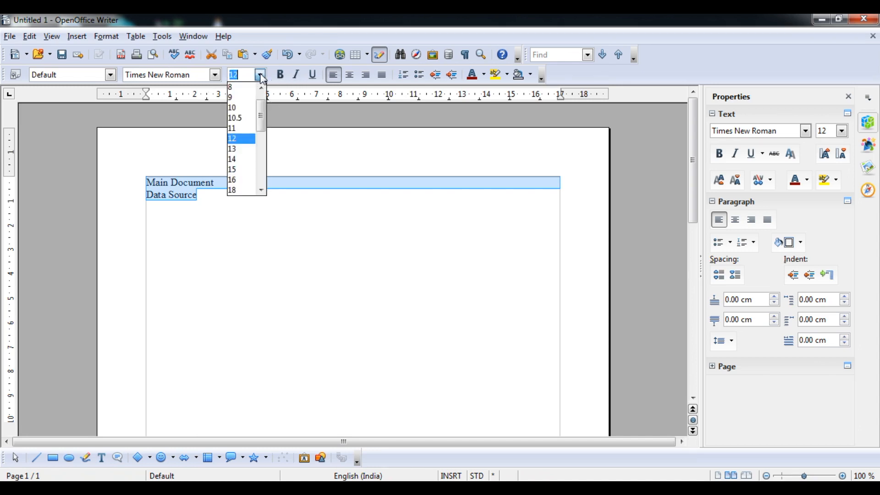
pyautogui.click(239, 186)
pyautogui.click(240, 201)
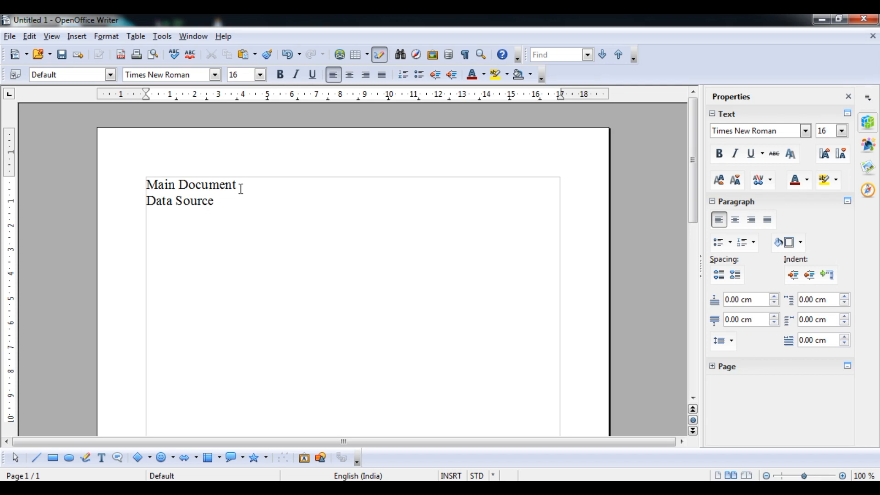
pyautogui.moveTo(239, 185); pyautogui.dragTo(155, 182)
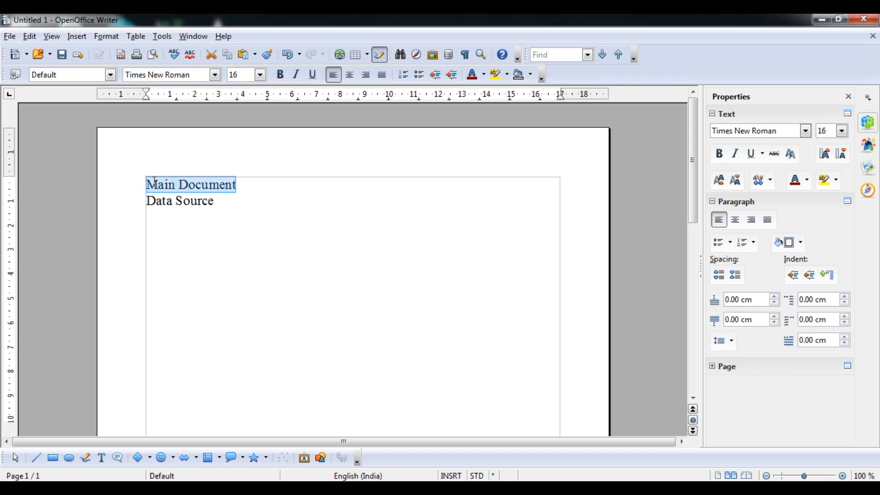
pyautogui.moveTo(224, 202); pyautogui.dragTo(149, 203)
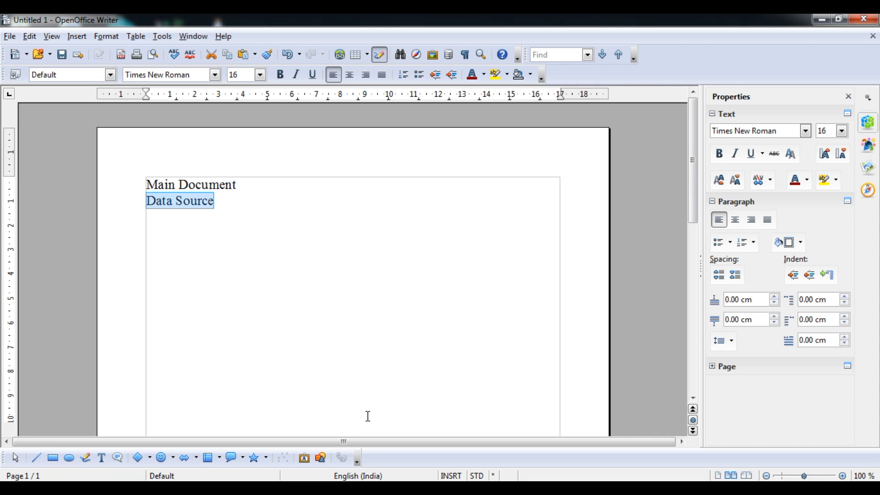
pyautogui.click(370, 489)
# - Check the Implement Mail Merge row in the PDF, then return to Writer's File > New menu
pyautogui.click(413, 415)
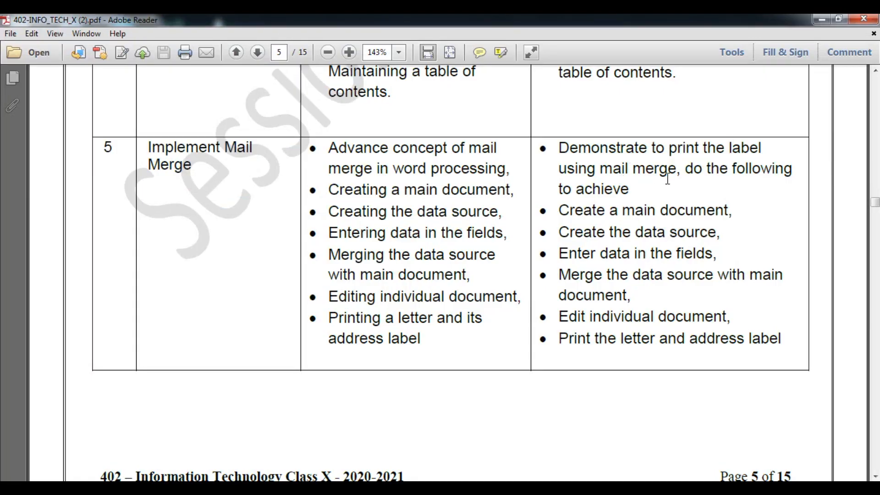
pyautogui.click(820, 18)
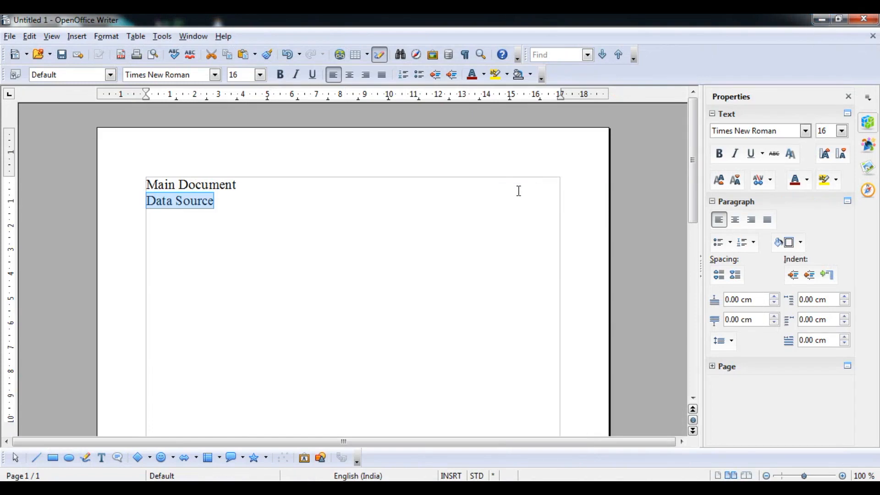
pyautogui.click(13, 40)
pyautogui.moveTo(33, 55)
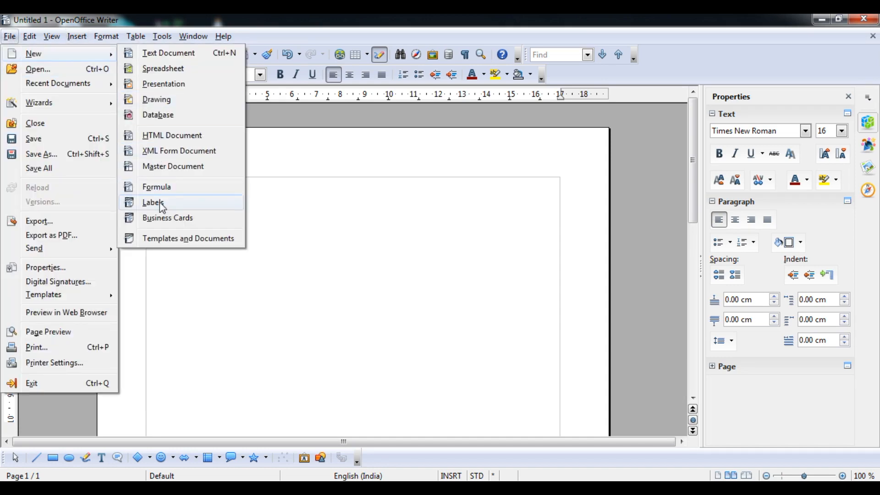
# - Open the Labels dialog and look over its Labels, Format and Options tabs
pyautogui.click(161, 204)
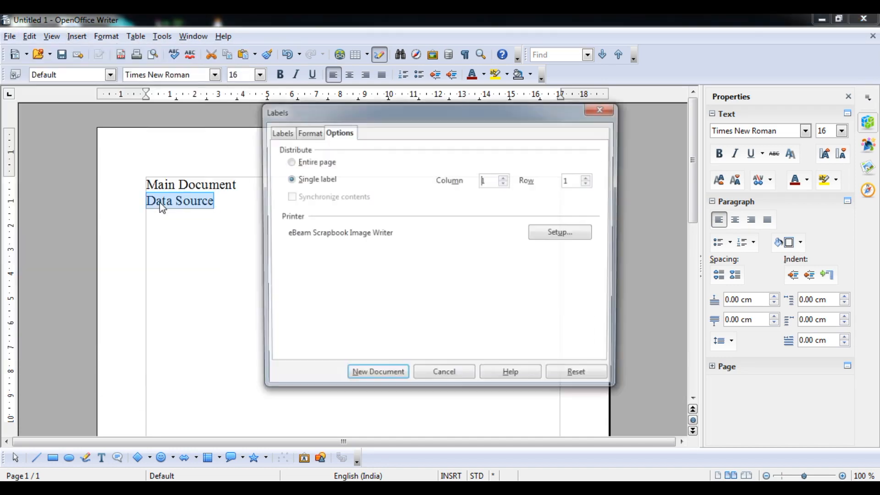
pyautogui.click(280, 132)
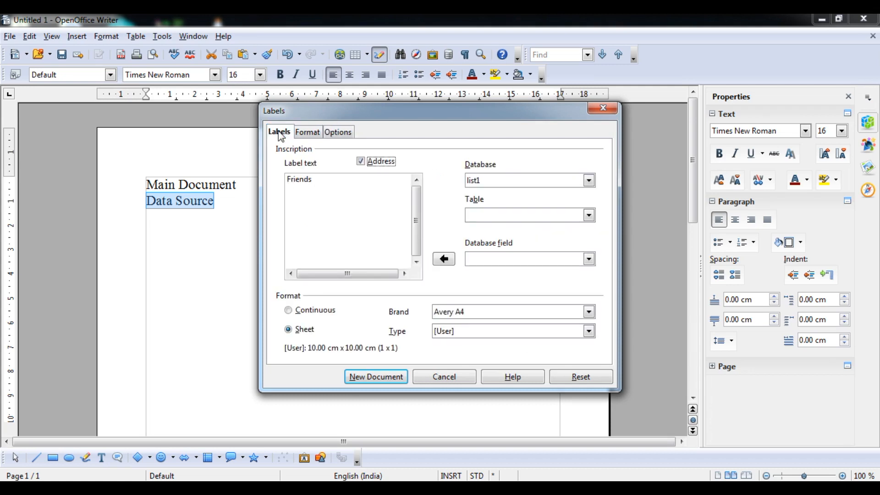
pyautogui.click(307, 133)
pyautogui.click(338, 132)
pyautogui.click(285, 135)
# - Set the label database to list1, table list1, with the First Name field
pyautogui.click(589, 181)
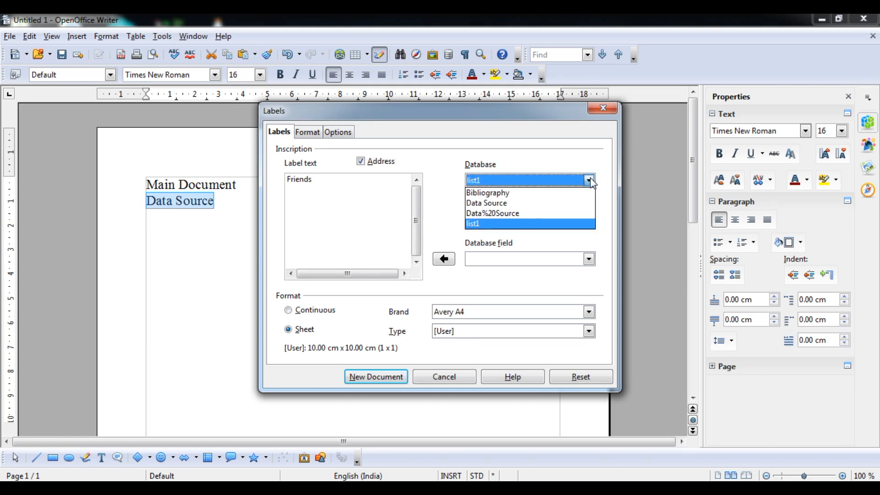
pyautogui.click(571, 203)
pyautogui.click(589, 181)
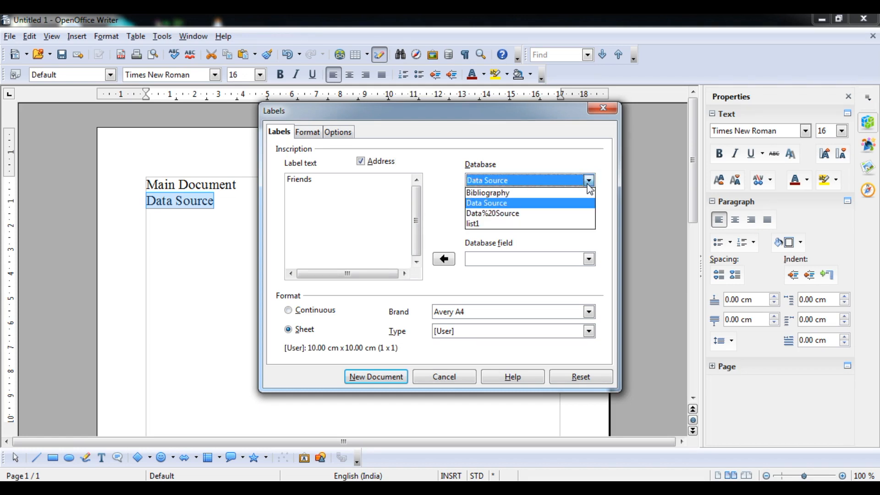
pyautogui.click(564, 224)
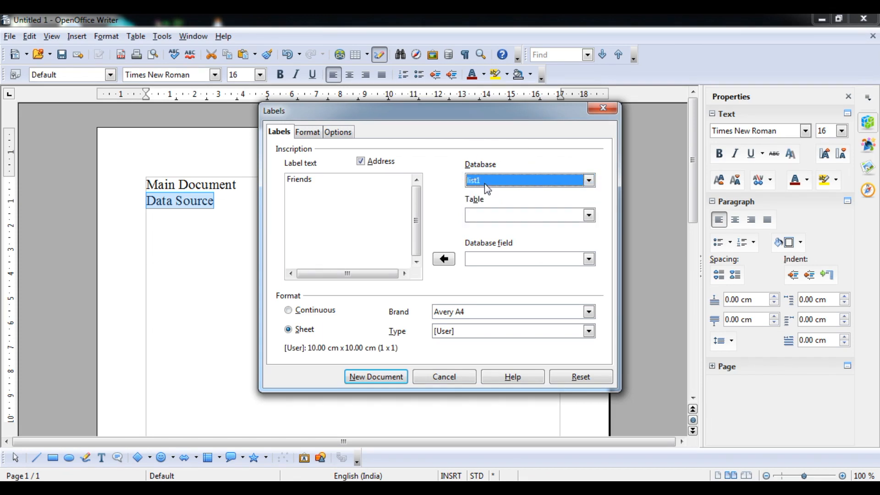
pyautogui.click(491, 213)
pyautogui.click(489, 228)
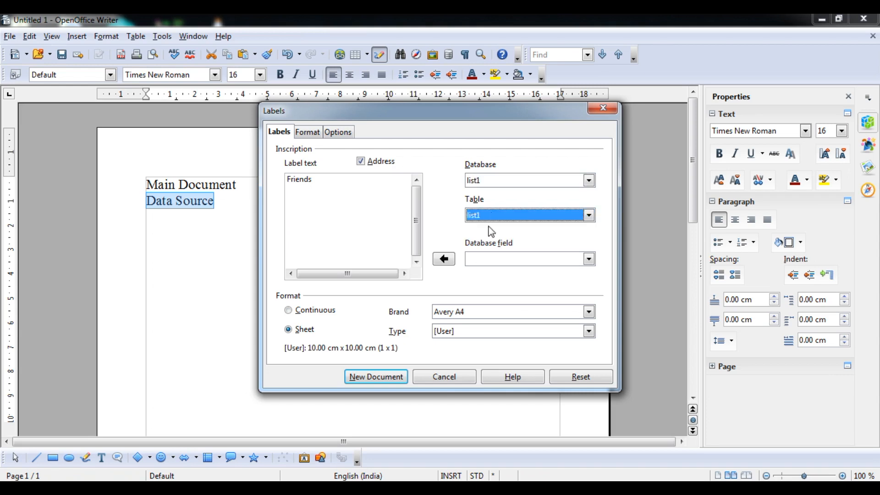
pyautogui.click(494, 259)
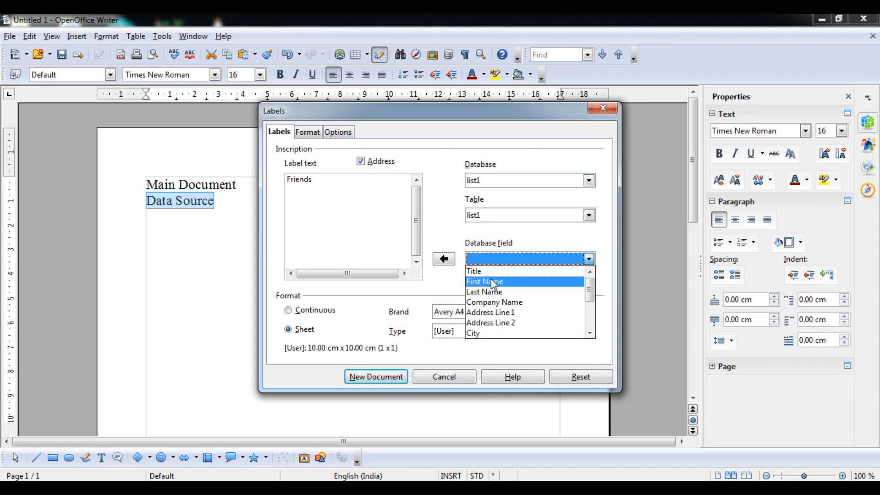
pyautogui.click(490, 278)
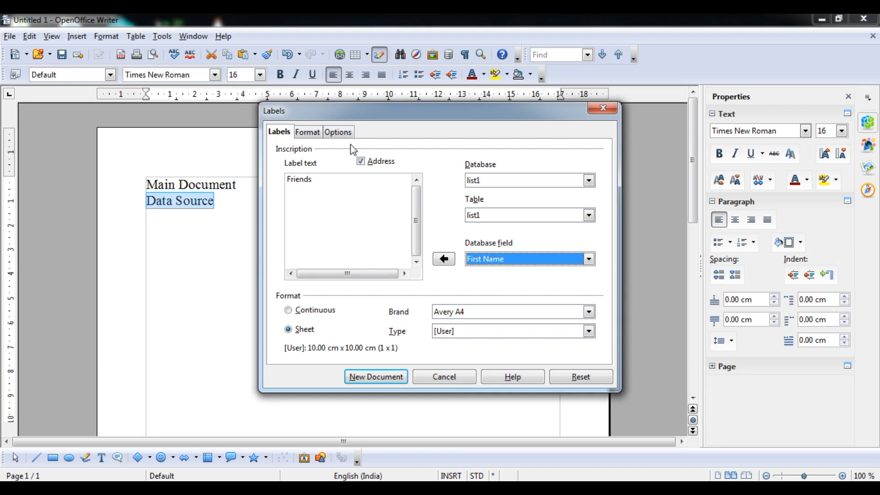
# - Choose Entire page distribution with synchronization off, and create the label document
pyautogui.click(313, 136)
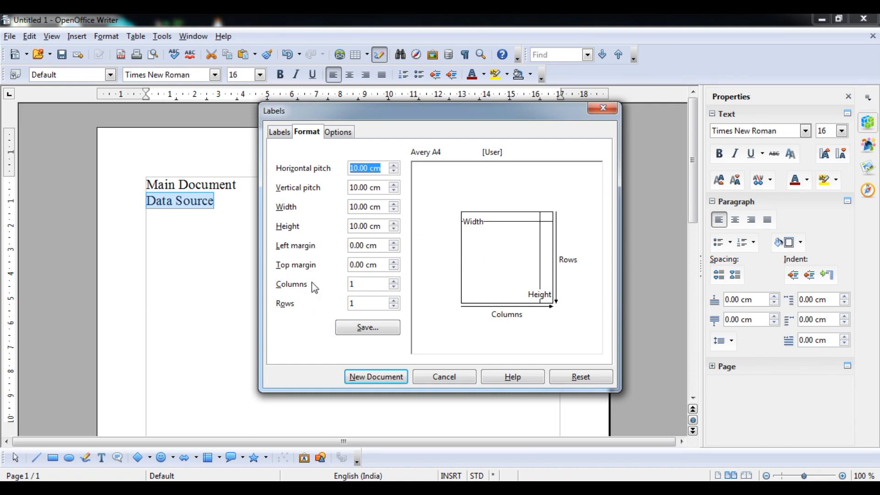
pyautogui.click(337, 132)
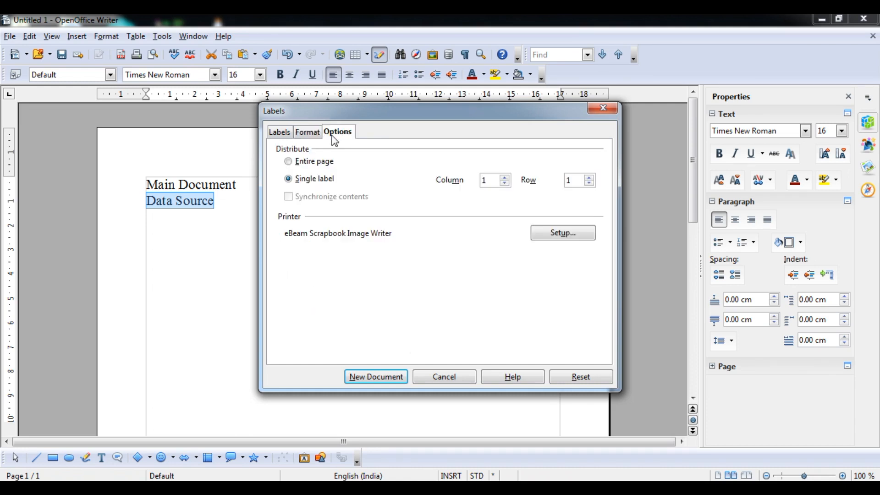
pyautogui.click(323, 162)
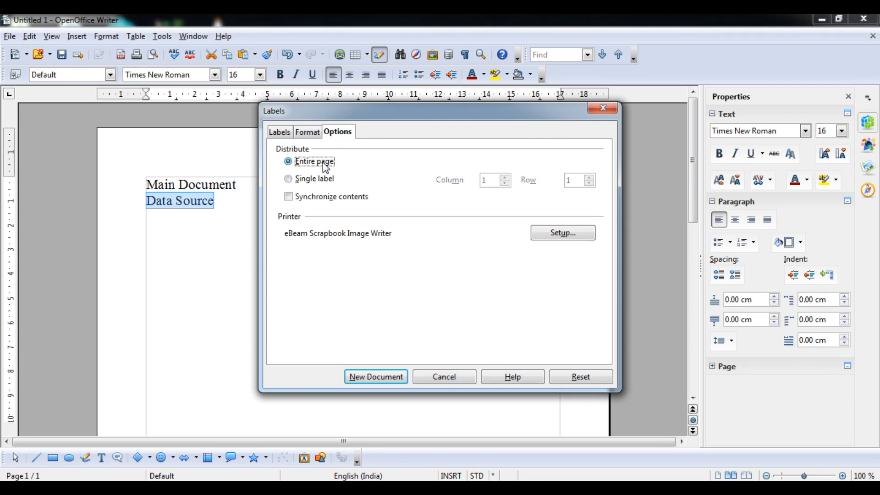
pyautogui.click(314, 180)
pyautogui.click(315, 164)
pyautogui.click(292, 199)
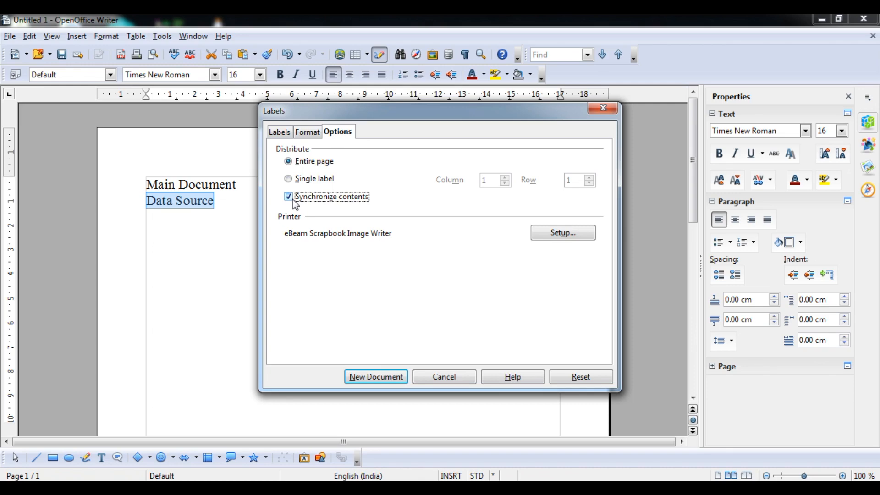
pyautogui.click(289, 198)
pyautogui.click(384, 374)
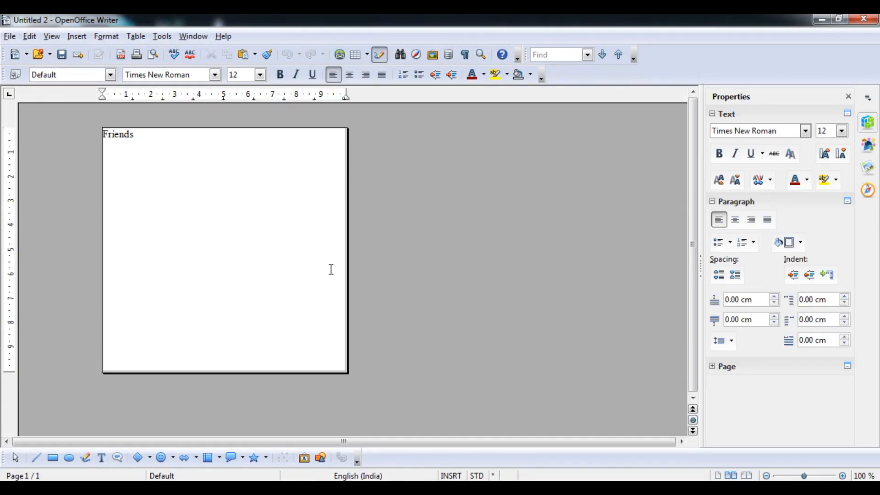
# - Close the 'Friends' label document without saving
pyautogui.moveTo(141, 137); pyautogui.dragTo(84, 133)
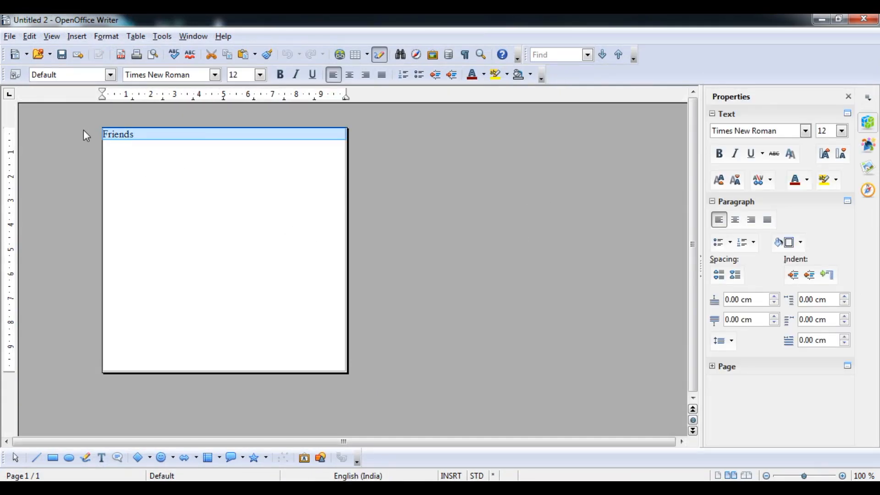
pyautogui.doubleClick(128, 134)
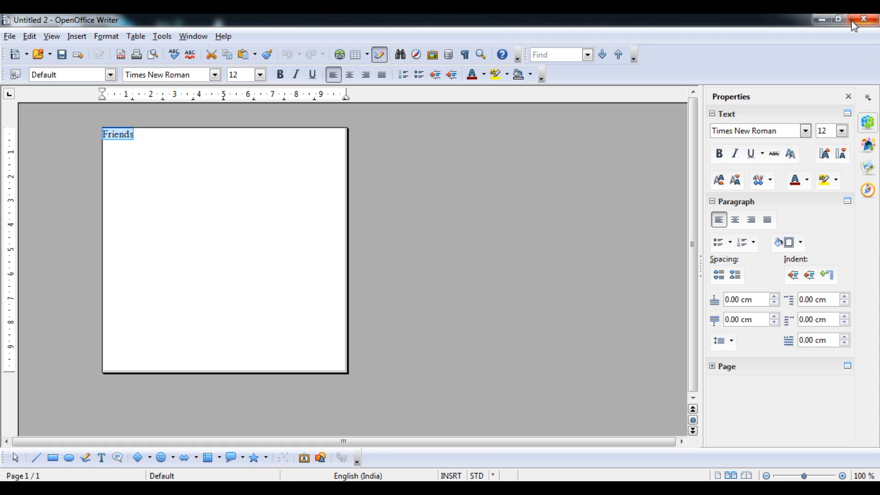
pyautogui.click(863, 19)
pyautogui.click(451, 272)
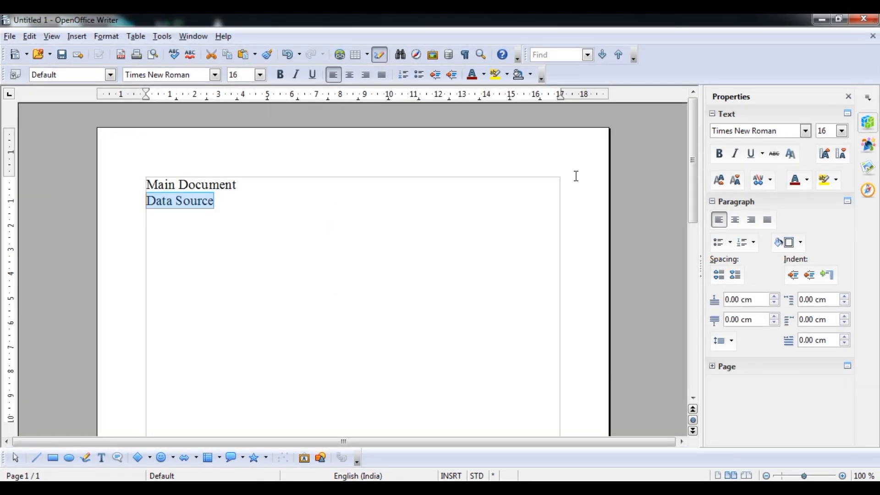
# - Clear all text from Untitled 1 and switch to the syllabus PDF
pyautogui.hotkey('ctrl', 'a')
pyautogui.press('Delete')
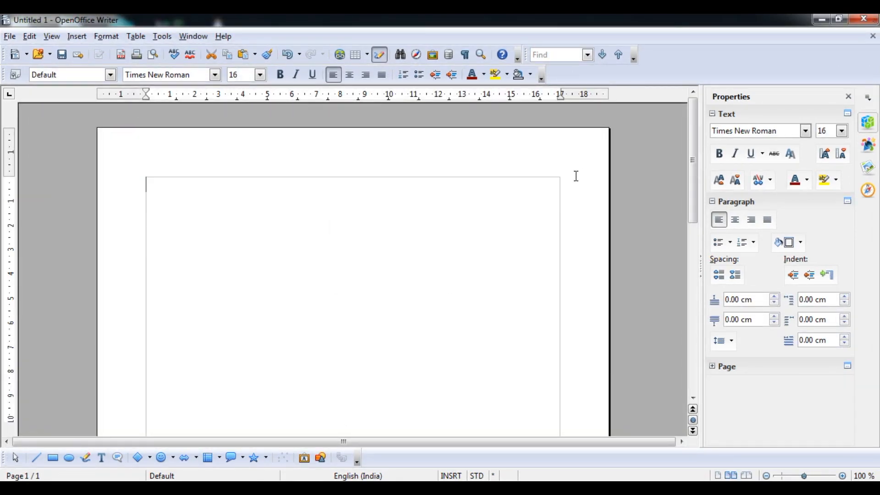
pyautogui.hotkey('alt', 'Tab')
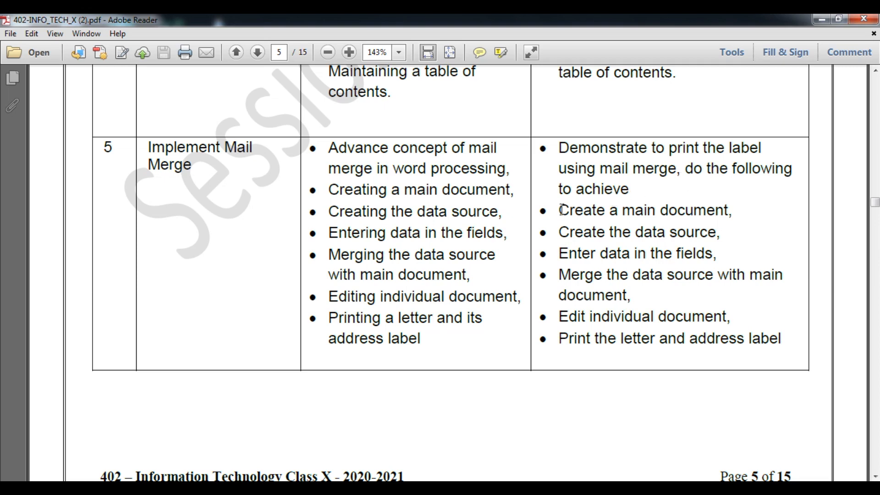
# - Highlight the mail merge steps in the PDF, then minimize Adobe Reader
pyautogui.moveTo(579, 214); pyautogui.dragTo(657, 304)
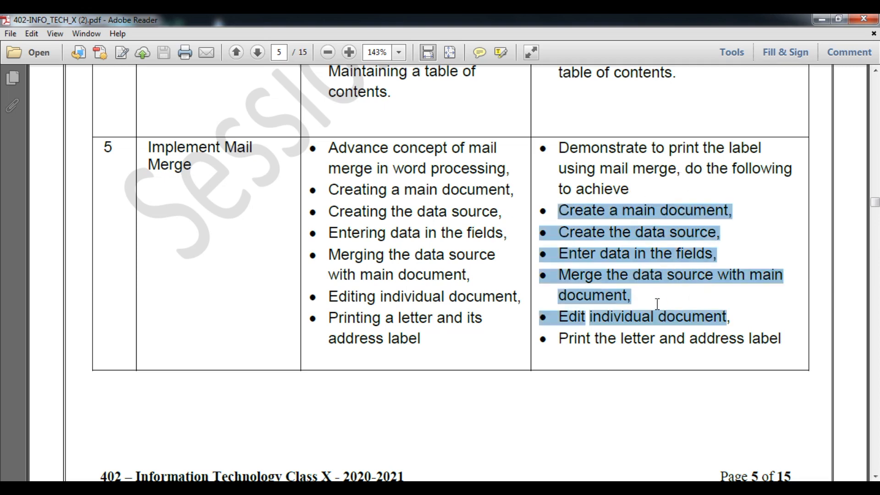
pyautogui.click(728, 230)
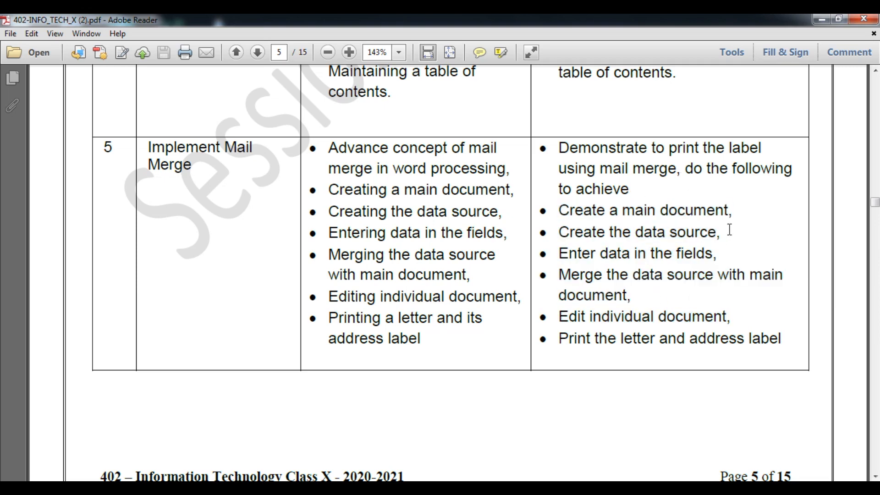
pyautogui.click(815, 20)
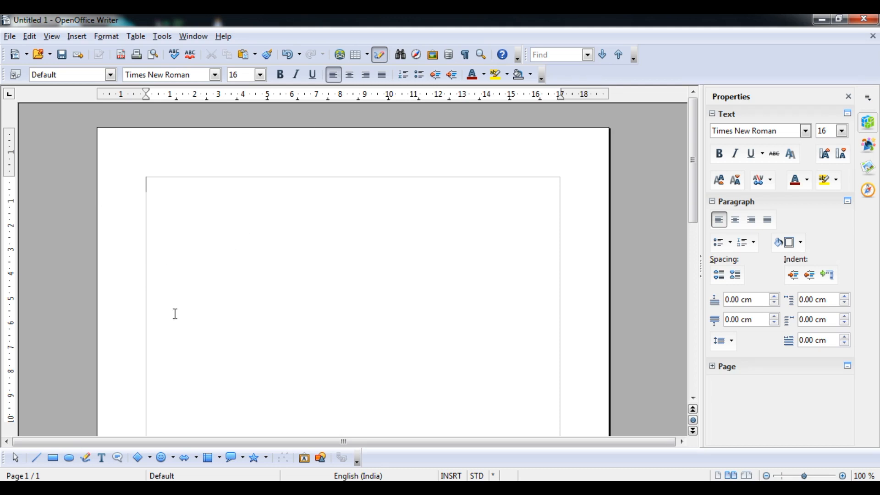
# - Copy the Mail Mrge letr text from F:\Online Classes\X (Tenth) and paste it into Untitled 1
pyautogui.hotkey('alt', 'Tab')
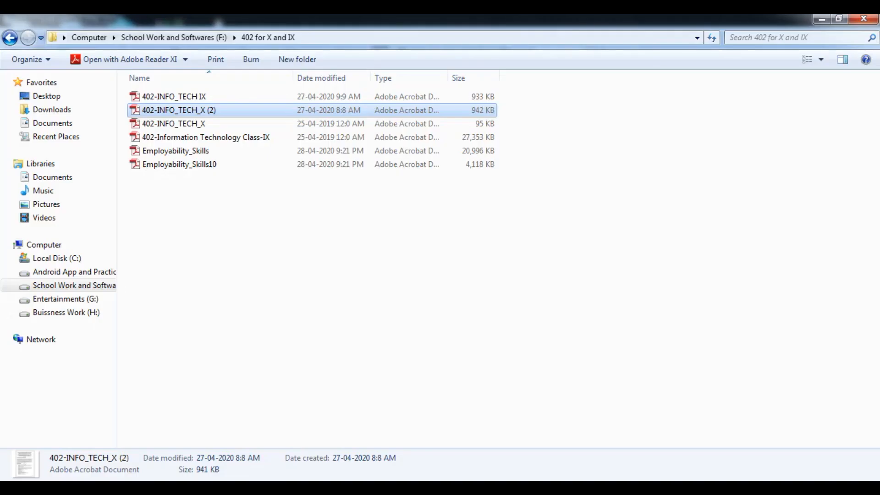
pyautogui.click(10, 38)
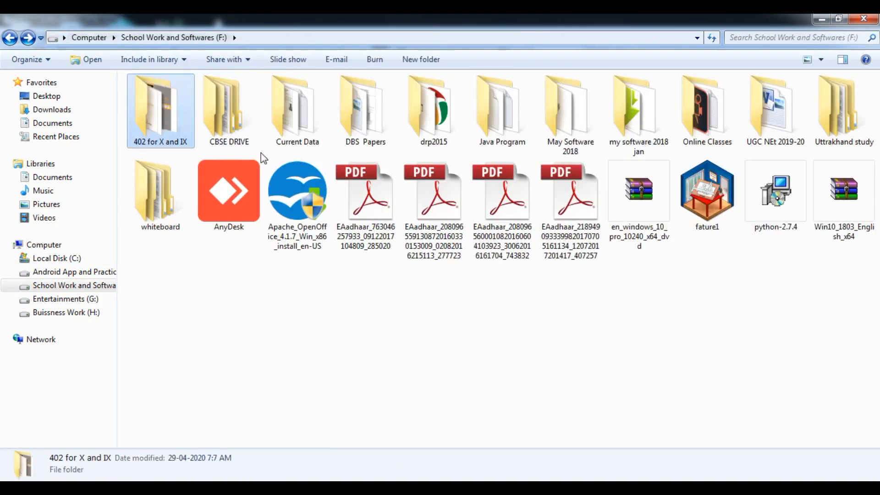
pyautogui.doubleClick(694, 108)
pyautogui.doubleClick(335, 124)
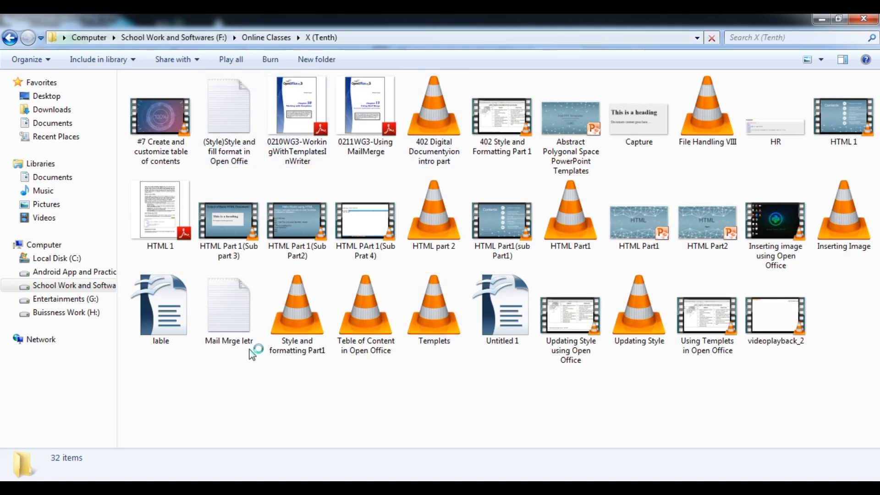
pyautogui.click(230, 330)
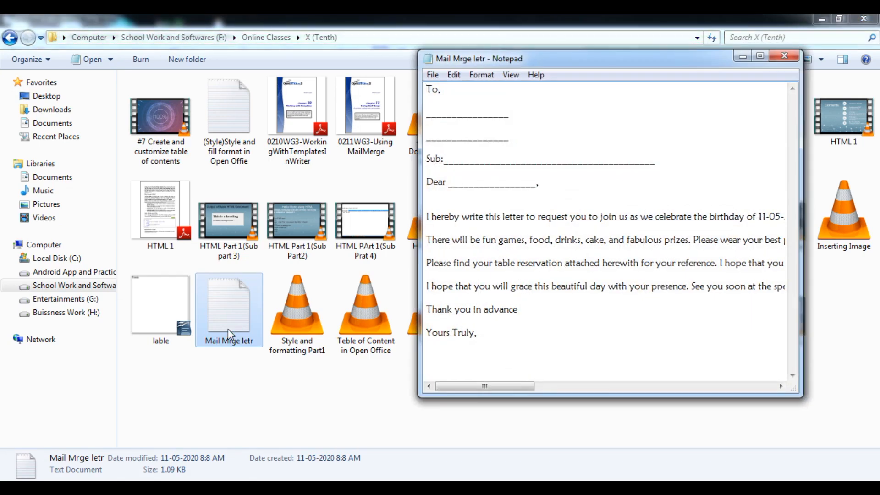
pyautogui.hotkey('ctrl', 'a')
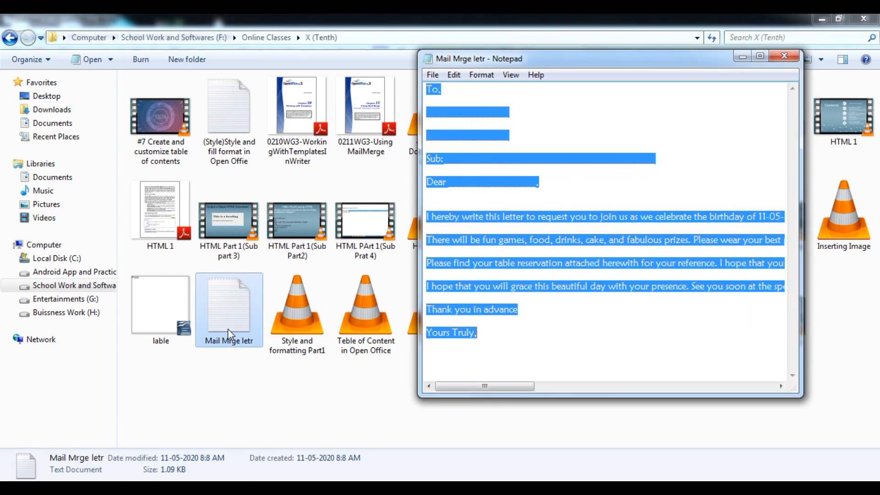
pyautogui.click(784, 55)
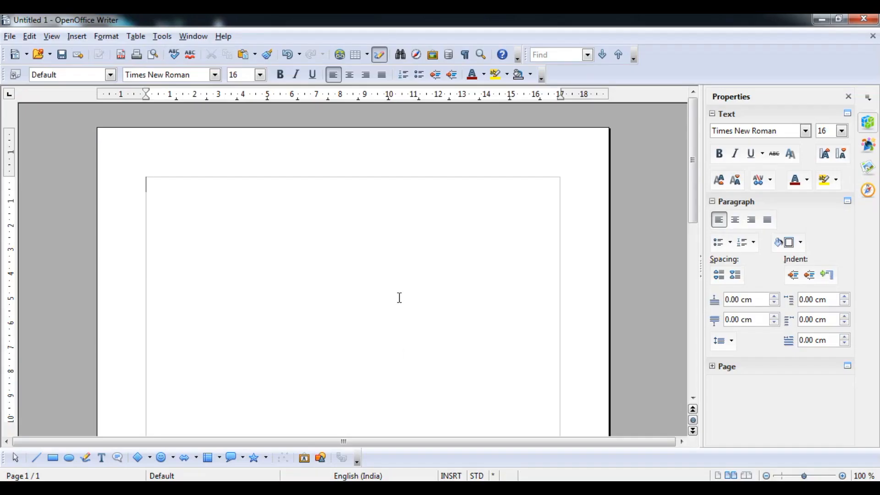
pyautogui.hotkey('ctrl', 'v')
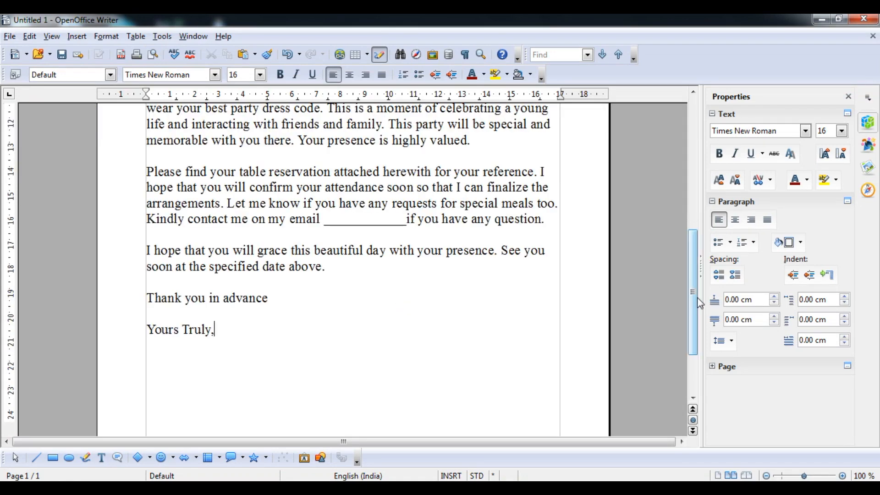
# - Delete the address lines, 'Sub:' line and 'Dear' line below 'To,' in the letter
pyautogui.moveTo(694, 301); pyautogui.dragTo(694, 176)
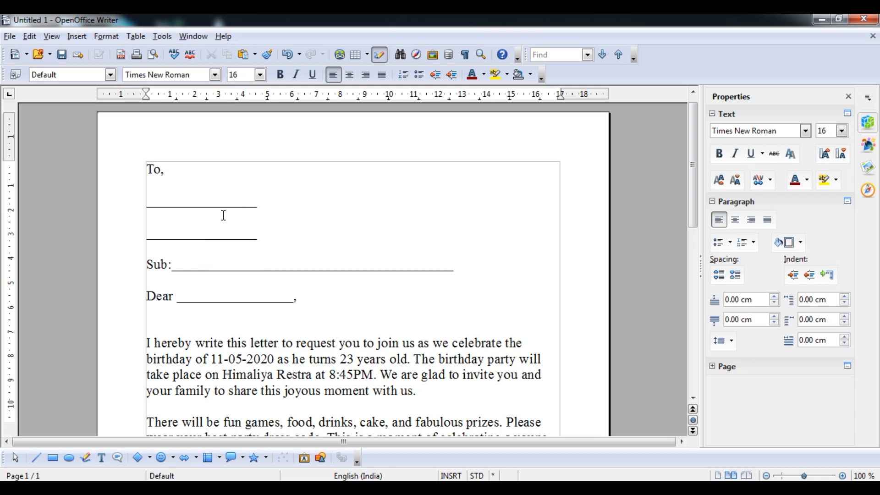
pyautogui.moveTo(148, 206); pyautogui.dragTo(335, 296)
pyautogui.press('BackSpace')
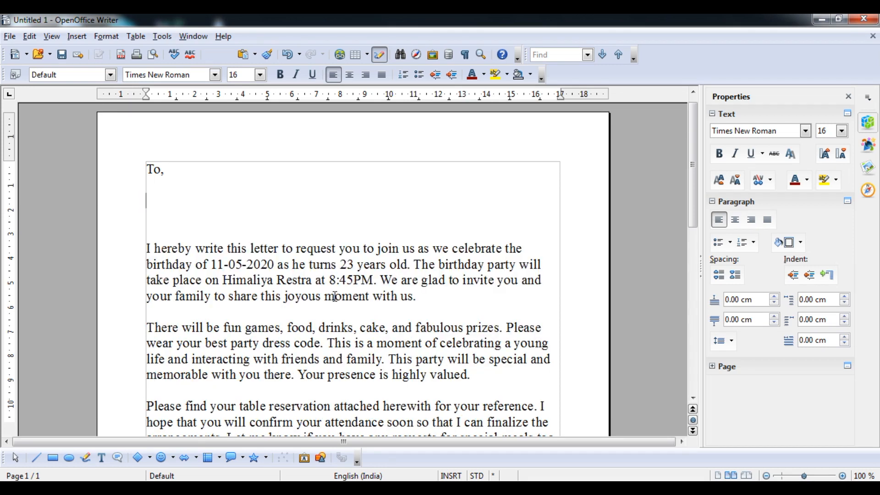
pyautogui.press('BackSpace')
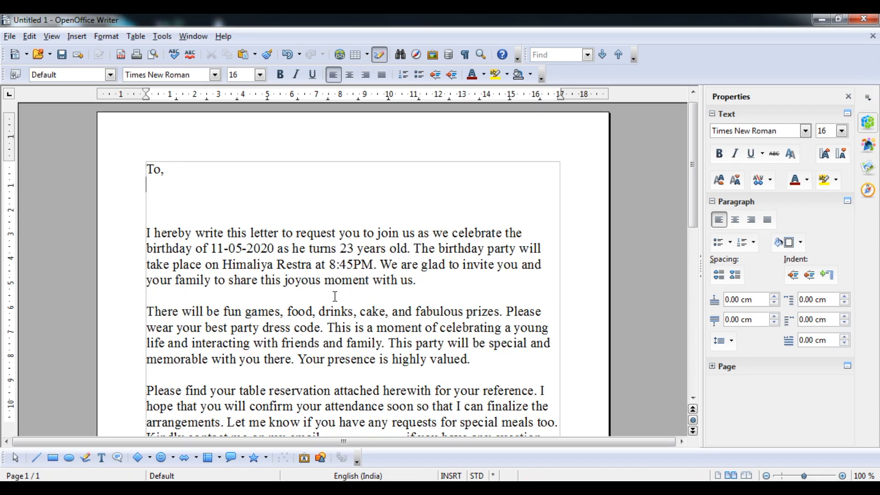
# - Run the Mail Merge Wizard on the current document as a Letter, up to Insert address block
pyautogui.click(162, 36)
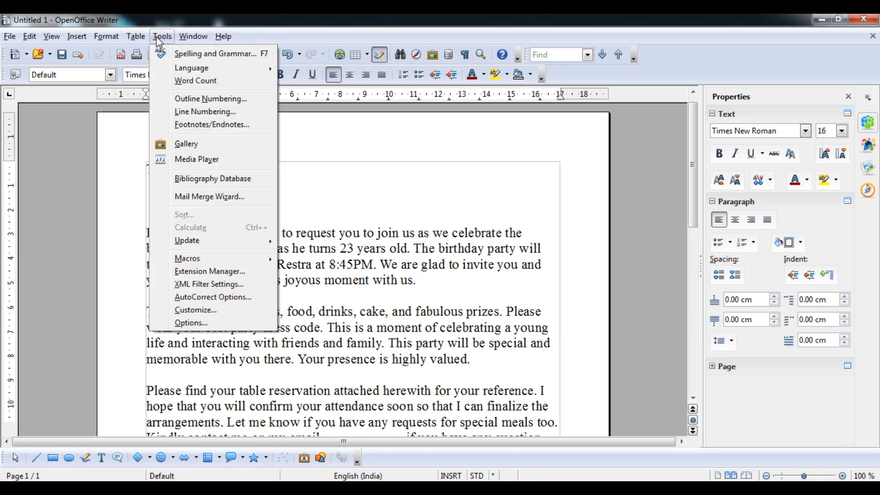
pyautogui.click(203, 200)
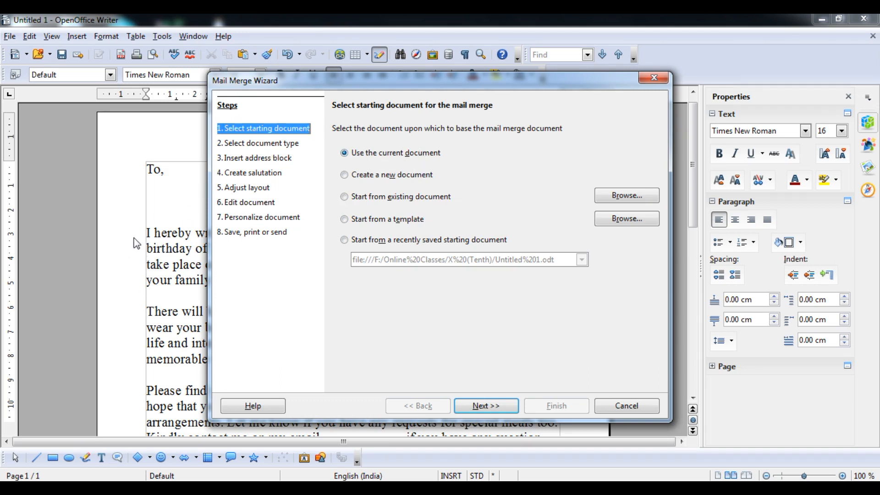
pyautogui.click(385, 176)
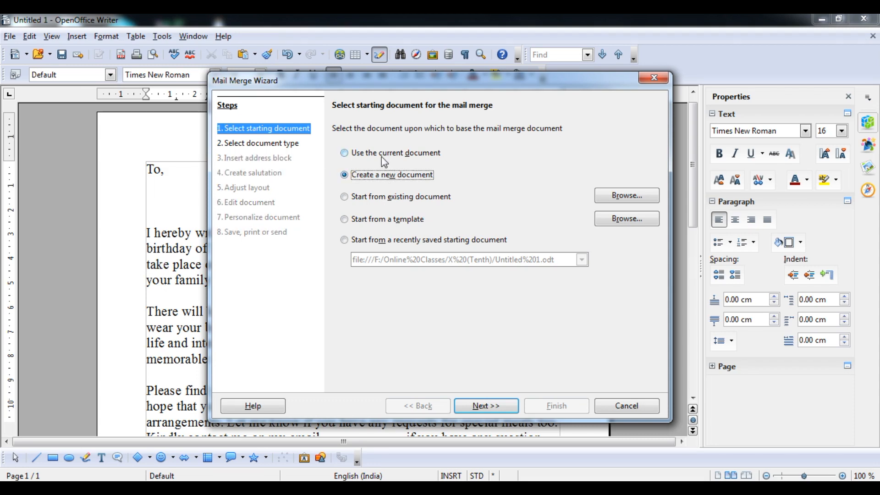
pyautogui.click(381, 155)
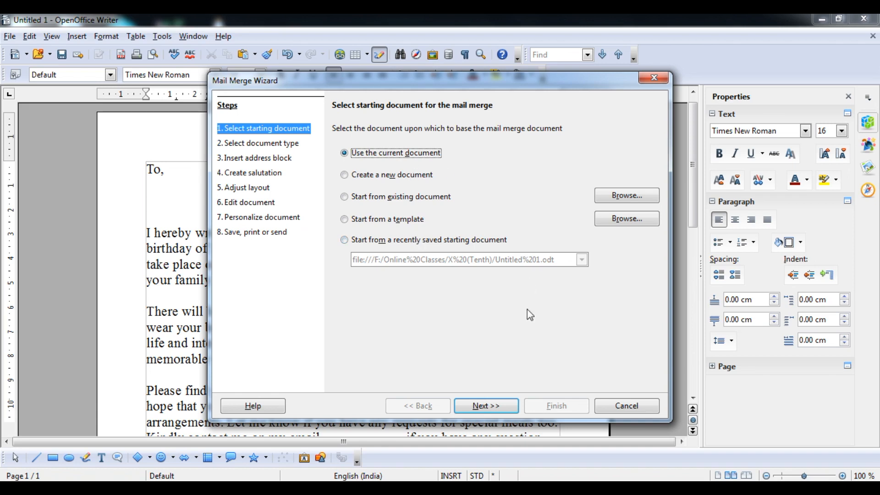
pyautogui.click(486, 409)
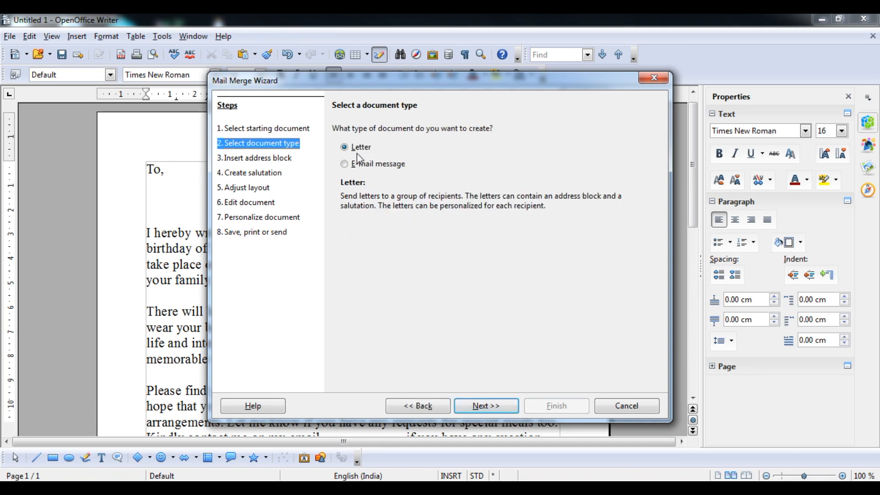
pyautogui.click(473, 407)
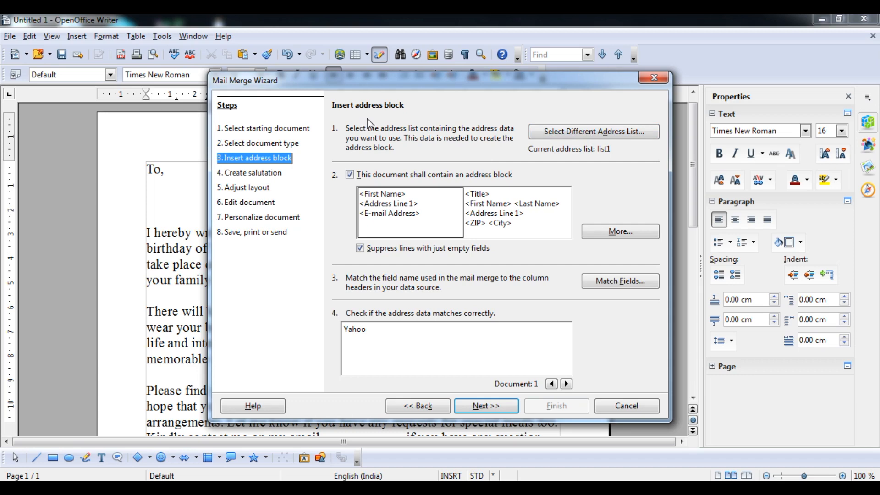
# - Create a new address list and delete all its default fields in Customize Address List
pyautogui.click(572, 137)
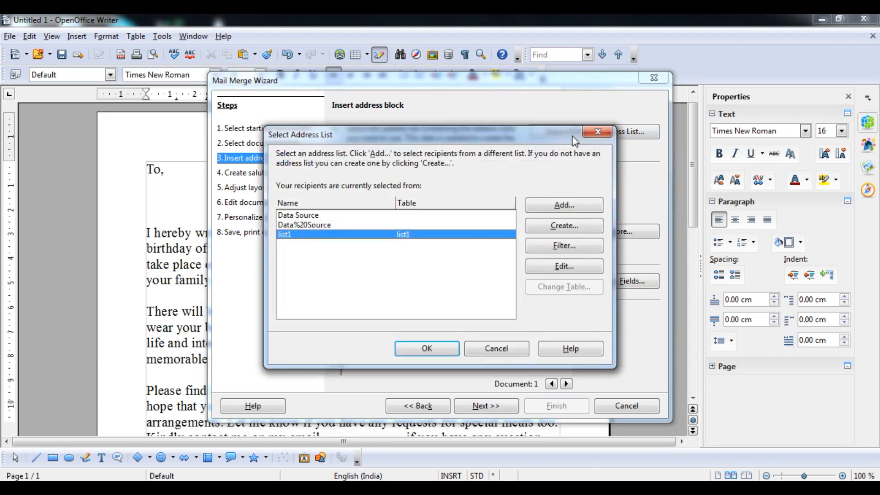
pyautogui.click(557, 227)
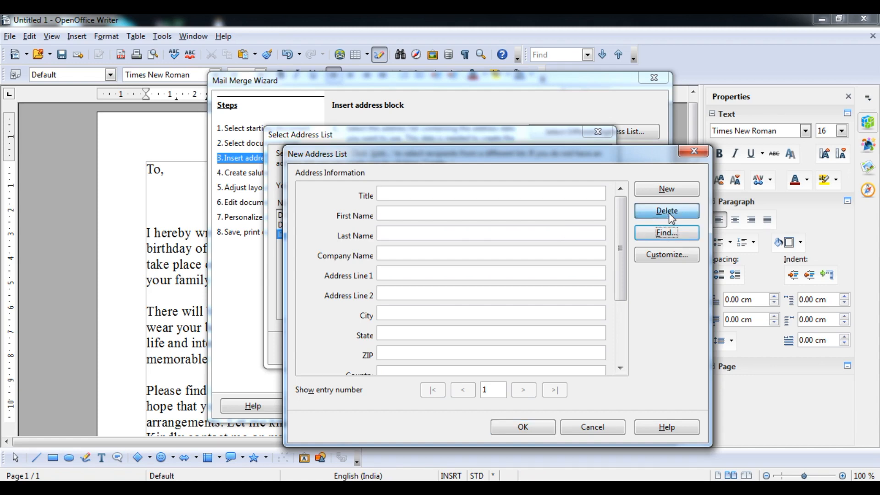
pyautogui.click(678, 258)
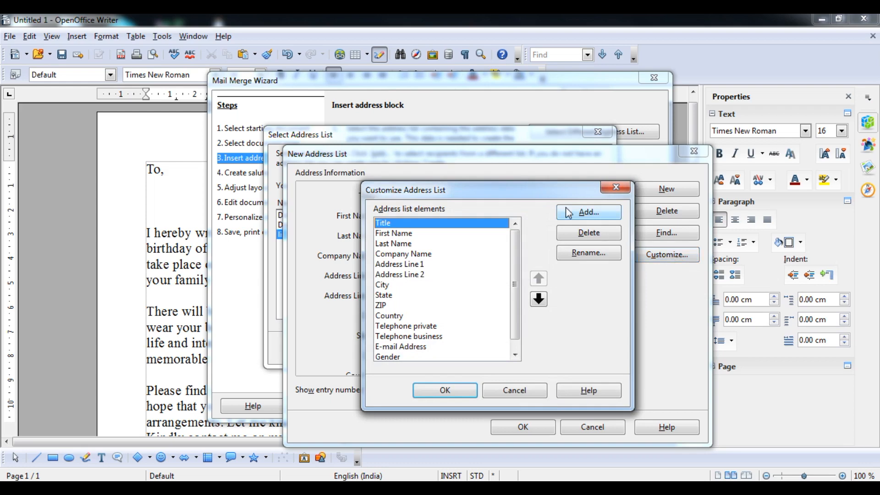
pyautogui.tripleClick(588, 234)
pyautogui.tripleClick(588, 234)
pyautogui.tripleClick(587, 234)
pyautogui.tripleClick(588, 235)
pyautogui.doubleClick(588, 234)
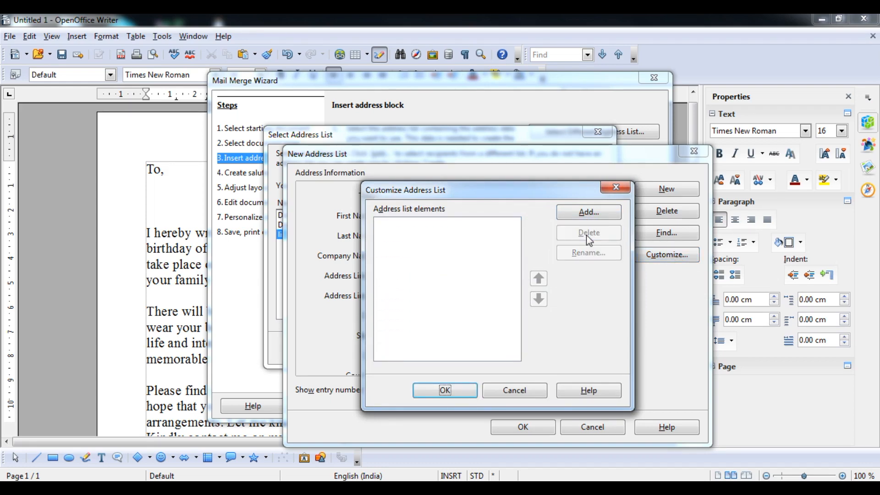
# - Add the Name and Address elements to the address list
pyautogui.click(586, 214)
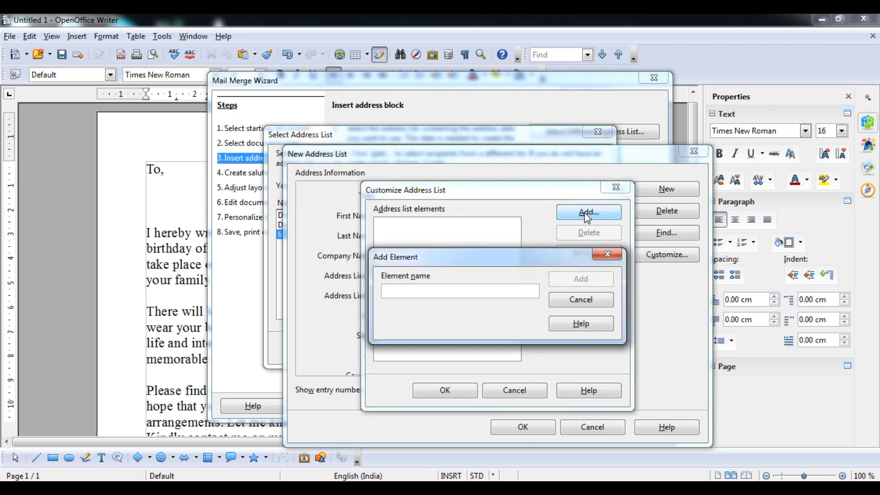
pyautogui.write('Name')
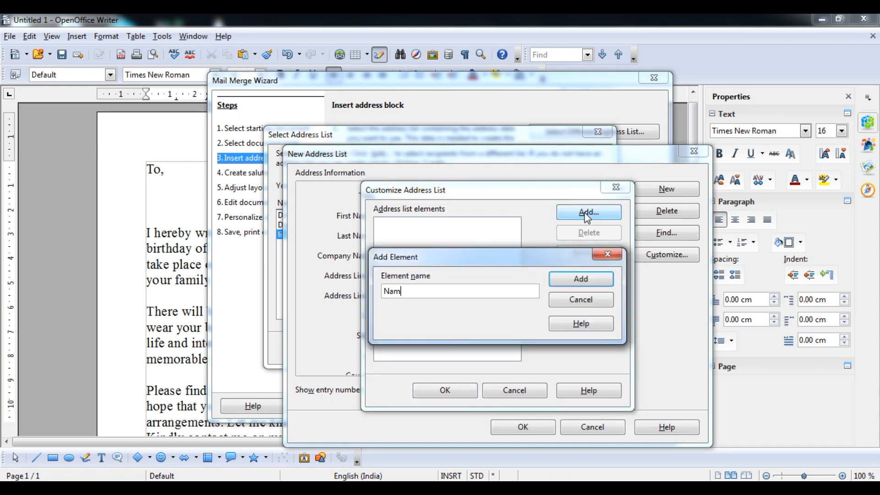
pyautogui.click(576, 280)
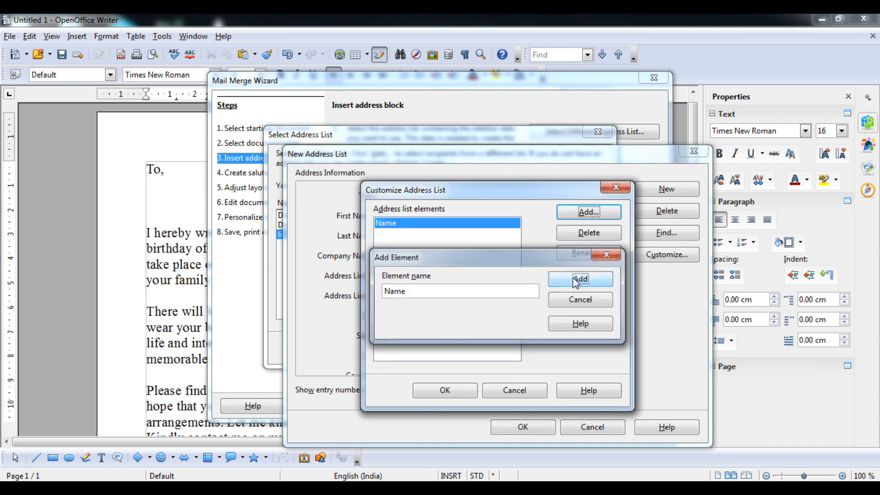
pyautogui.click(587, 216)
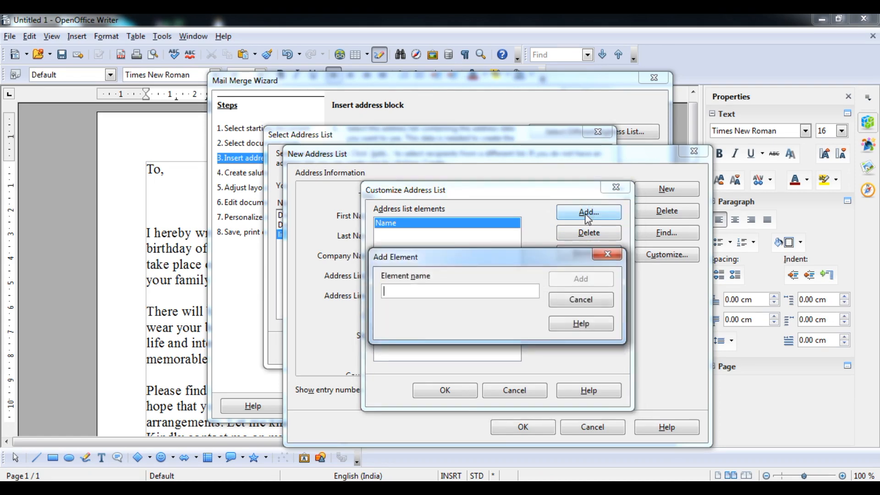
pyautogui.write('Addrs')
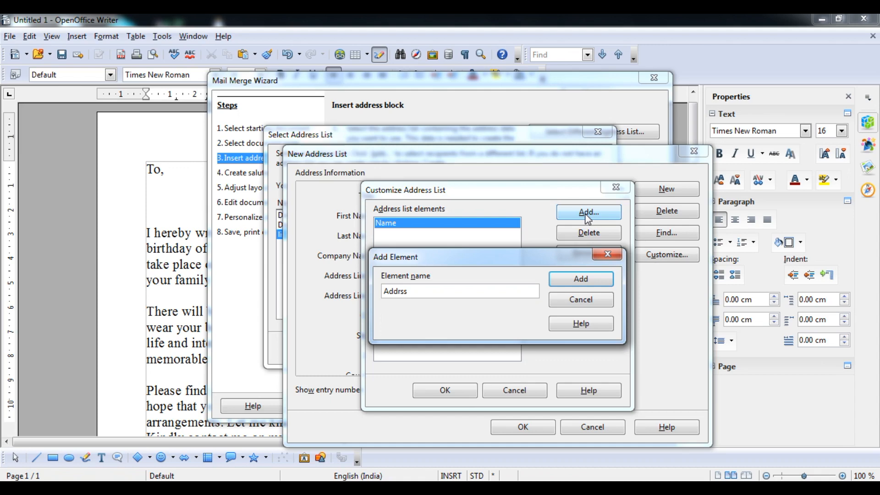
pyautogui.write('ss')
pyautogui.press('BackSpace')
pyautogui.press('BackSpace')
pyautogui.write('ess')
pyautogui.click(582, 278)
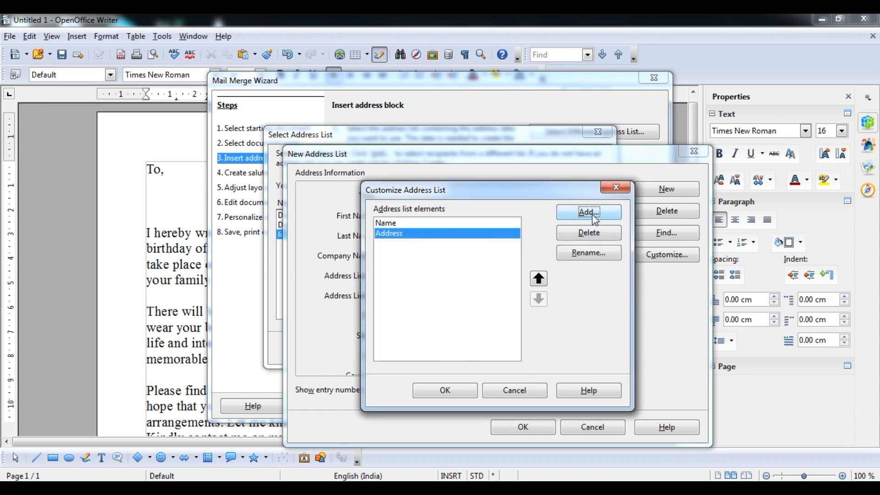
# - Add the Email ID and Phone No elements and apply the customized list
pyautogui.click(591, 212)
pyautogui.write('Email ID')
pyautogui.click(579, 279)
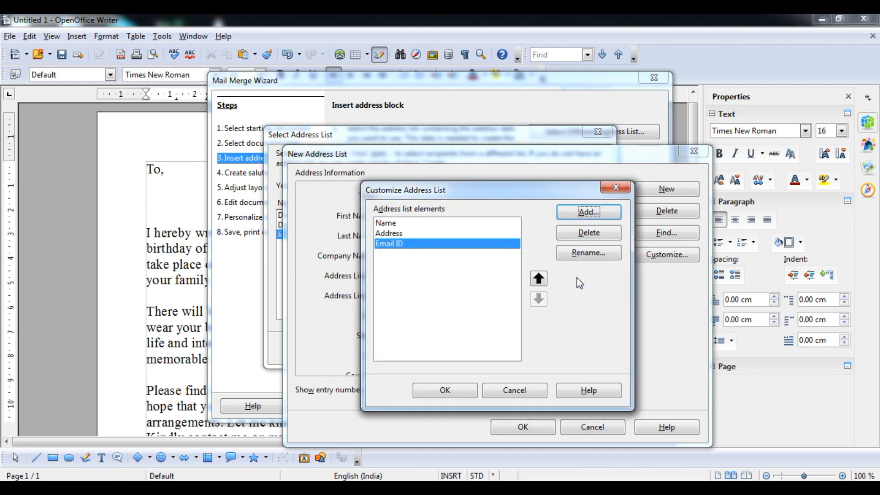
pyautogui.click(586, 212)
pyautogui.write('Phone No')
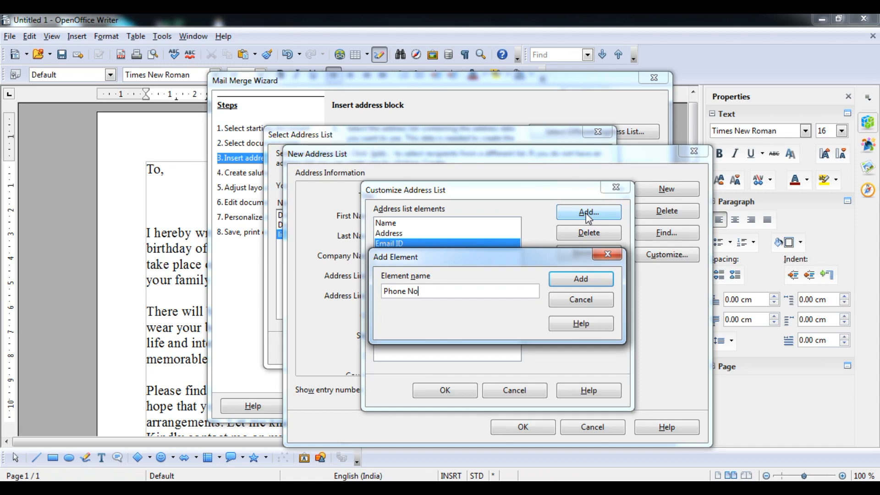
pyautogui.click(582, 281)
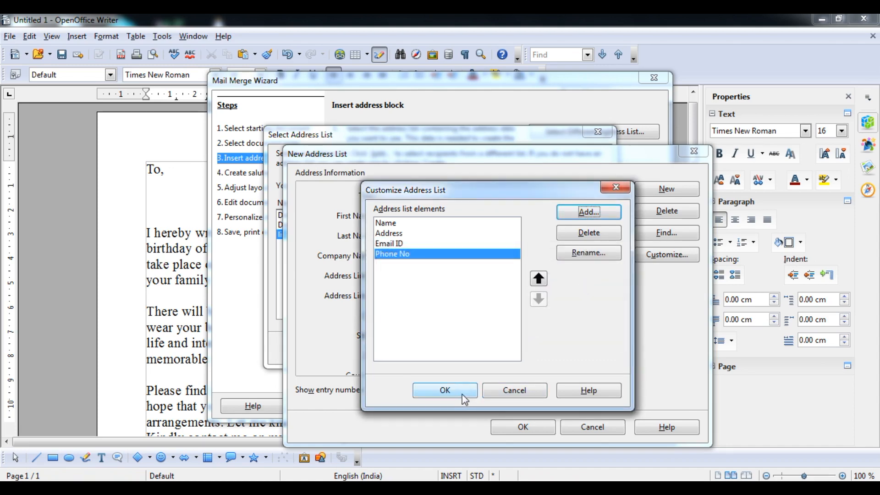
pyautogui.click(462, 392)
# - Fill in the first recipient's name, address, e-mail and phone number
pyautogui.click(465, 195)
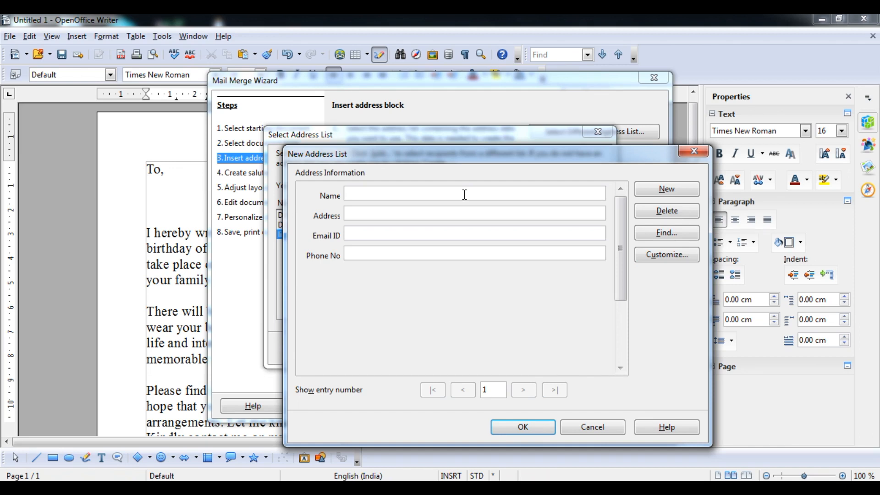
pyautogui.press('Tab')
pyautogui.write('Almora')
pyautogui.press('Tab')
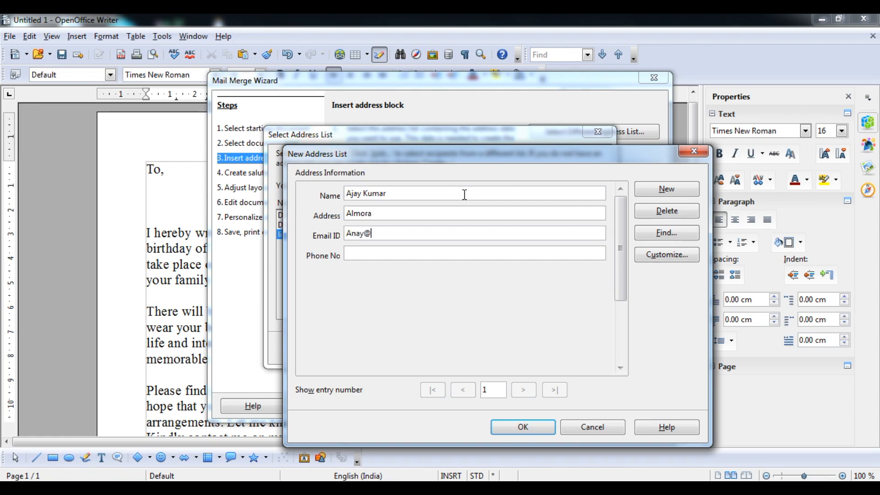
pyautogui.press('Tab')
pyautogui.write('4564865')
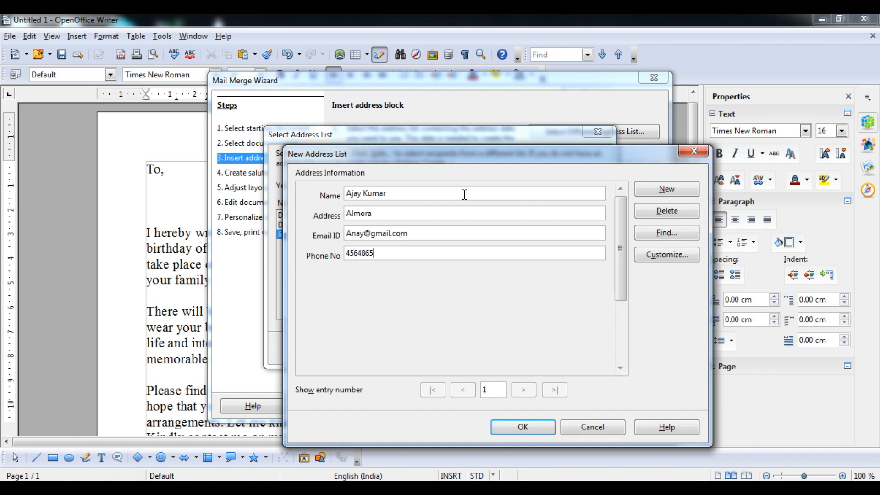
pyautogui.write('44')
# - Add a second record with the recipient's name, address, e-mail and phone number
pyautogui.click(667, 189)
pyautogui.click(545, 194)
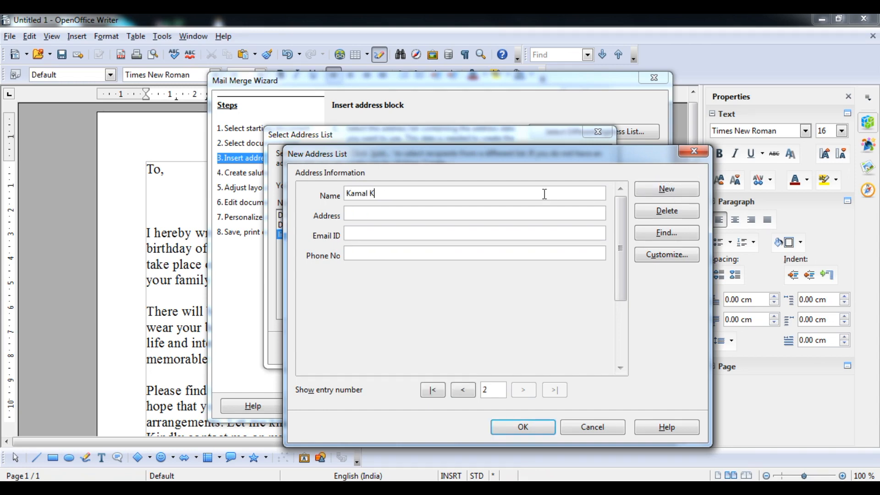
pyautogui.write('Pithoragar')
pyautogui.write('h')
pyautogui.press('Tab')
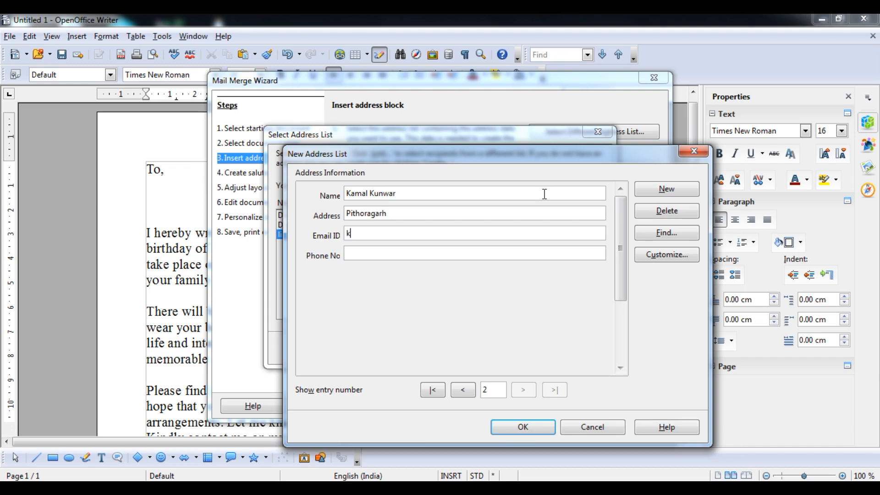
pyautogui.press('Tab')
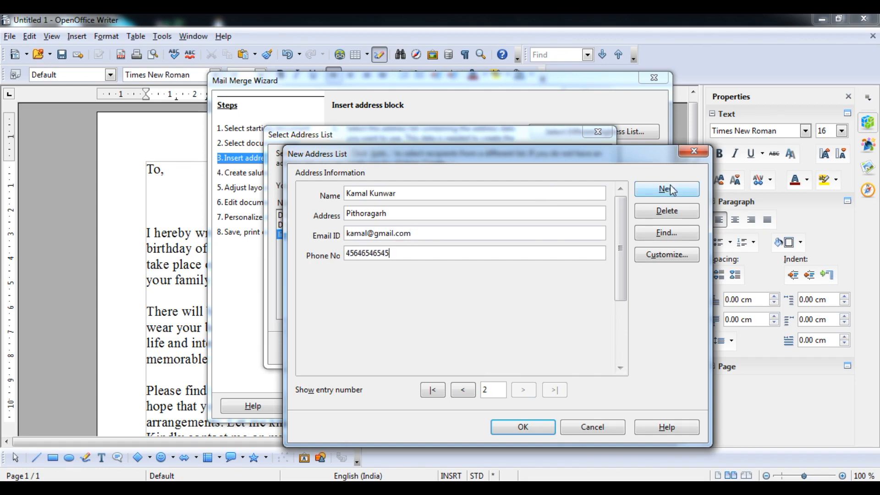
# - Add a third record with name, address, e-mail and phone, fixing typos, and confirm the list
pyautogui.click(671, 186)
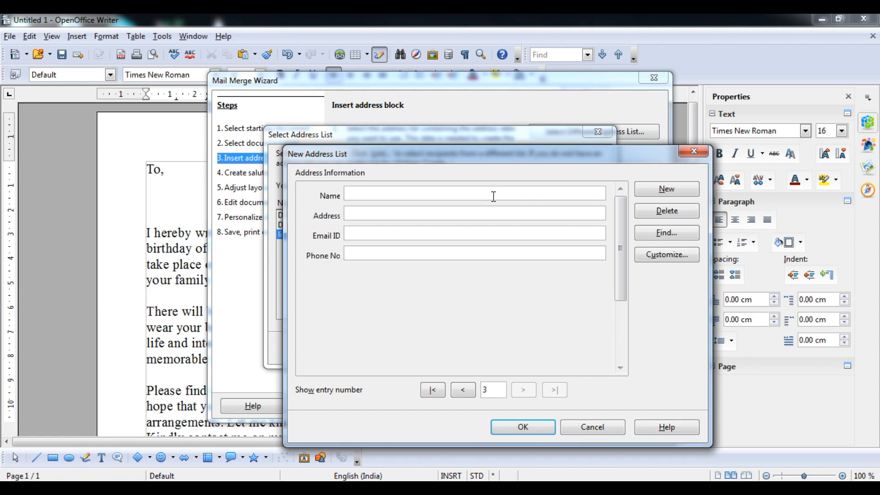
pyautogui.press('Tab')
pyautogui.write('A')
pyautogui.press('BackSpace')
pyautogui.press('BackSpace')
pyautogui.write('Agra')
pyautogui.press('Tab')
pyautogui.press('Tab')
pyautogui.write('556+56+65')
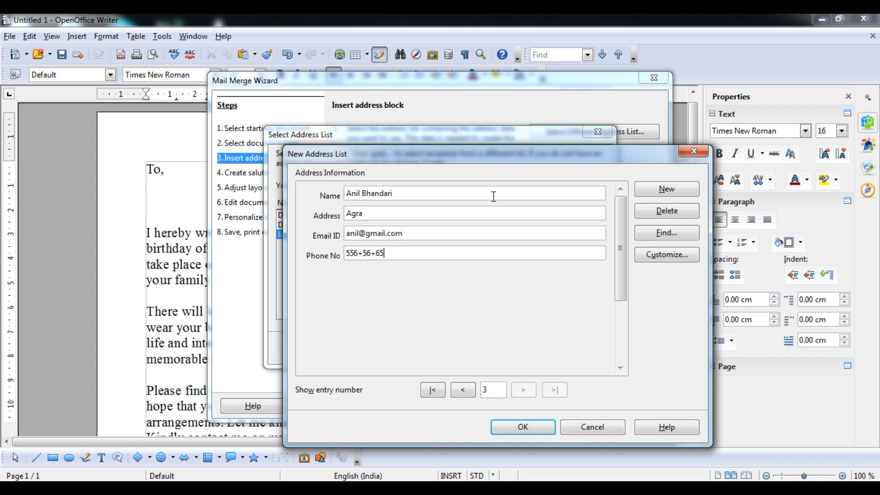
pyautogui.press('BackSpace')
pyautogui.press('BackSpace')
pyautogui.press('BackSpace')
pyautogui.press('BackSpace')
pyautogui.press('BackSpace')
pyautogui.press('BackSpace')
pyautogui.write('232')
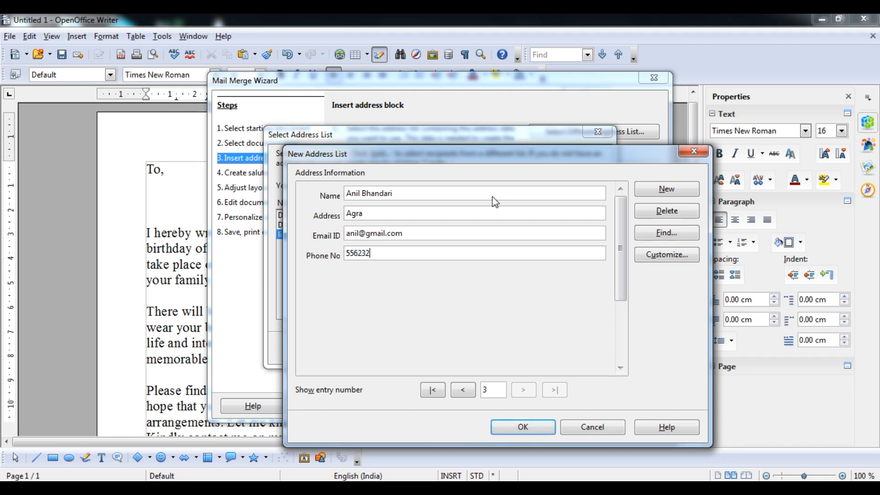
pyautogui.press('Return')
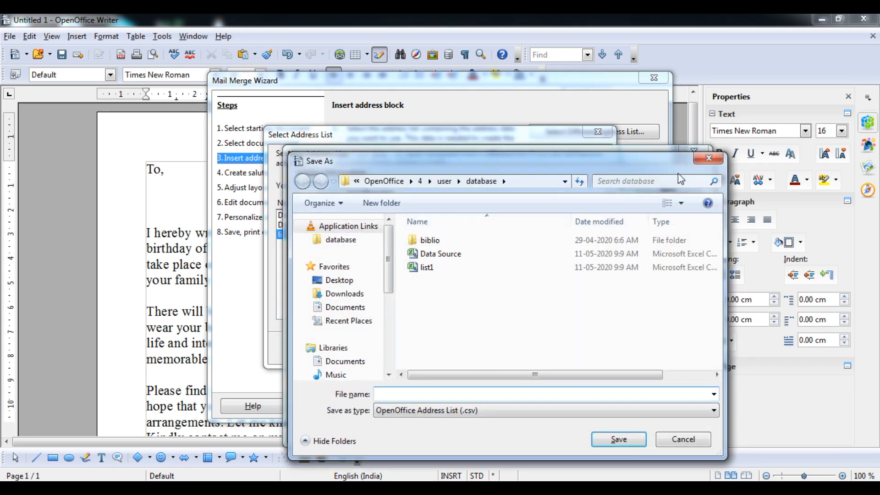
# - Dismiss the first save prompt, confirm the list, and save it as List2
pyautogui.click(705, 161)
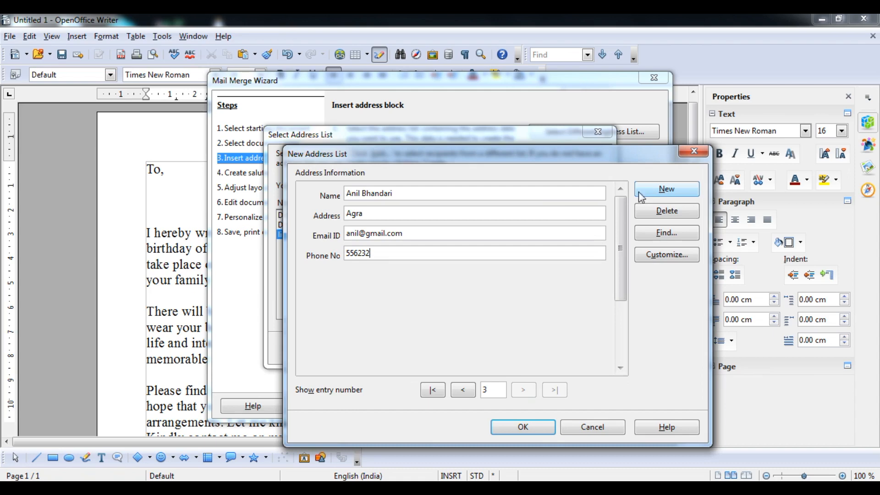
pyautogui.click(522, 427)
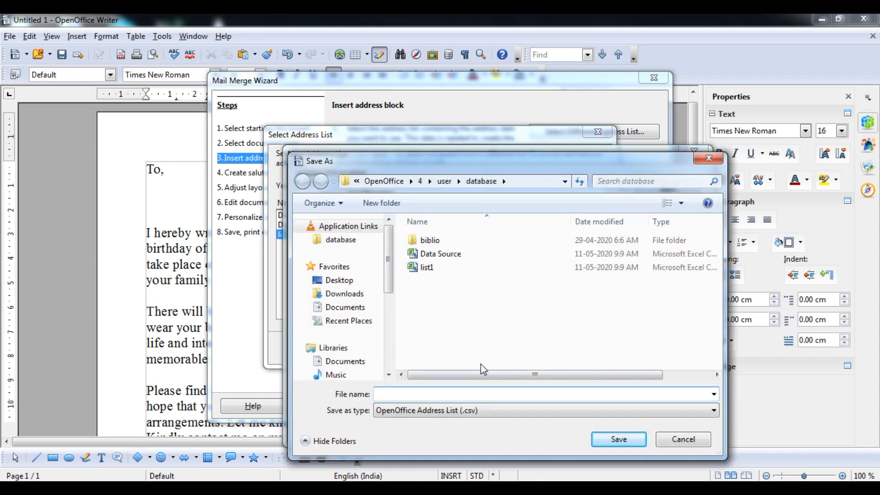
pyautogui.write('List')
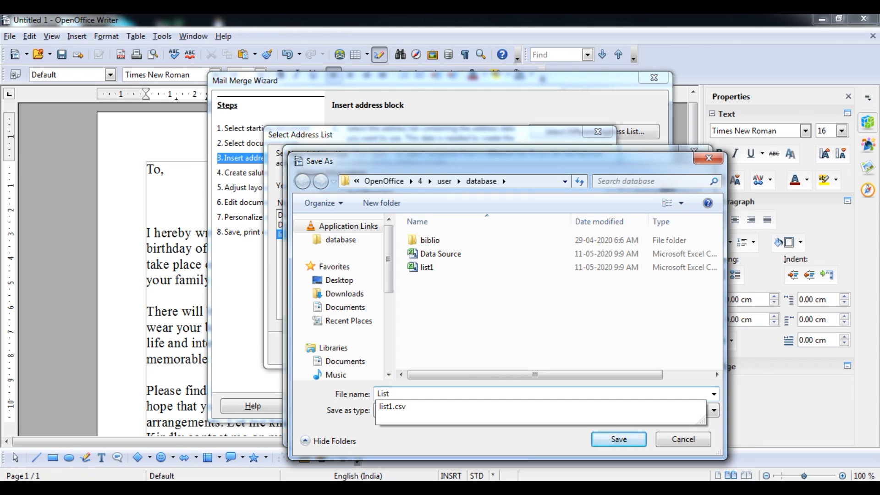
pyautogui.write('2')
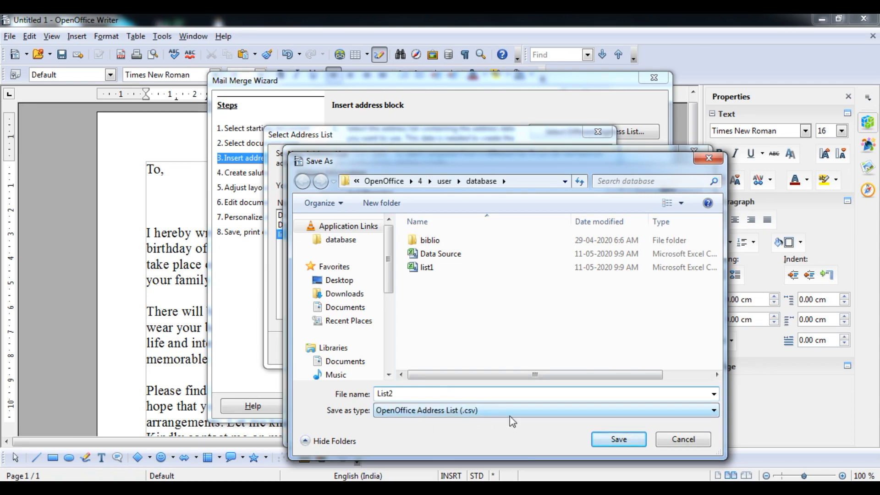
pyautogui.click(629, 443)
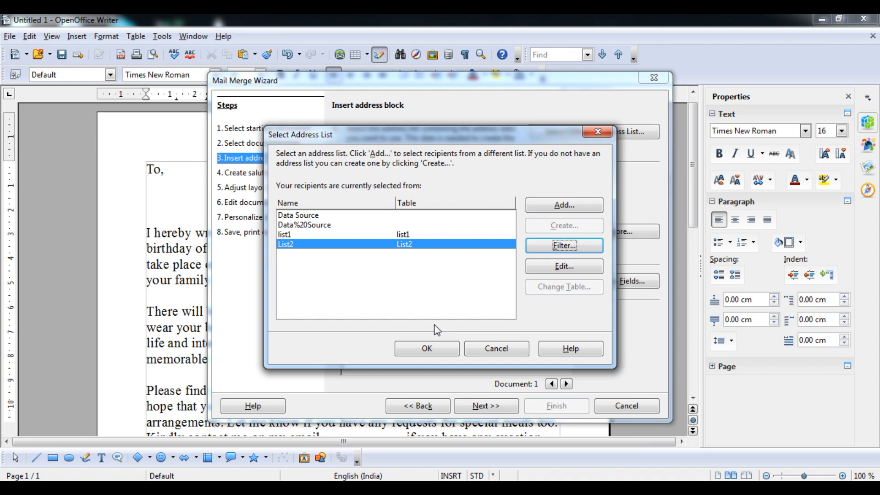
# - Confirm List2 in Select Address List as the merge's address list
pyautogui.click(415, 349)
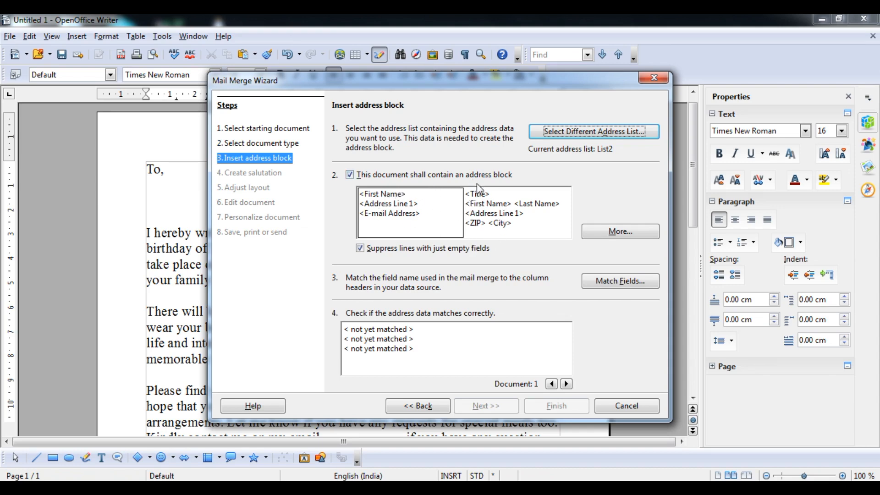
# - Compare the address block layouts and pick the one with title, full name and city
pyautogui.click(501, 209)
pyautogui.click(411, 214)
pyautogui.click(472, 209)
# - Browse all layouts in Select Address Block, then start a new custom block
pyautogui.click(602, 238)
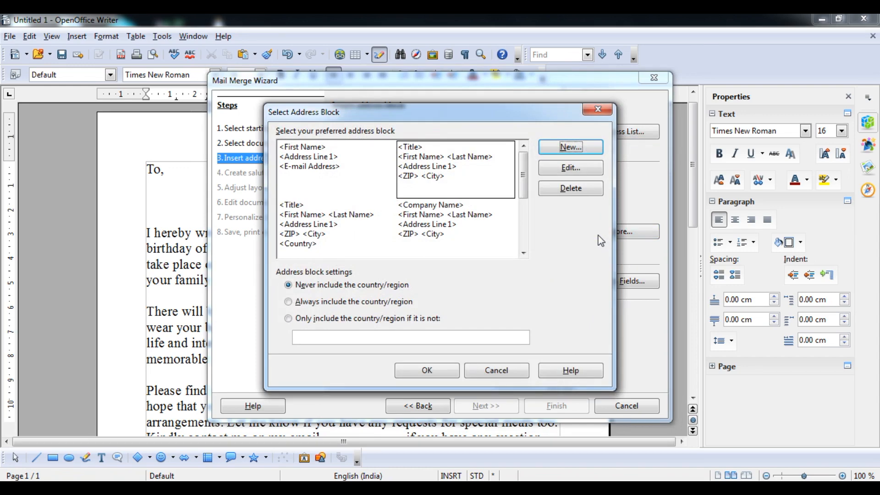
pyautogui.click(429, 224)
pyautogui.click(337, 220)
pyautogui.click(329, 174)
pyautogui.click(440, 161)
pyautogui.click(346, 222)
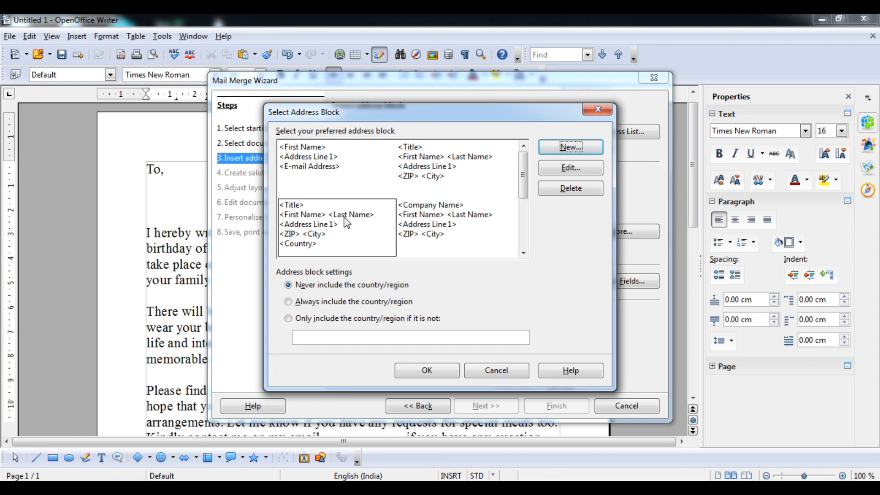
pyautogui.click(566, 153)
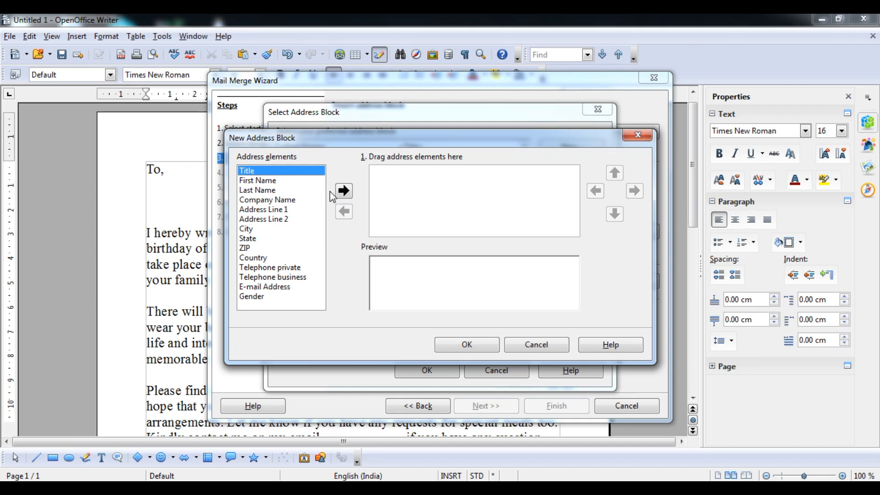
# - Add First Name and Address Line 1 to the new block, each on its own line
pyautogui.click(270, 183)
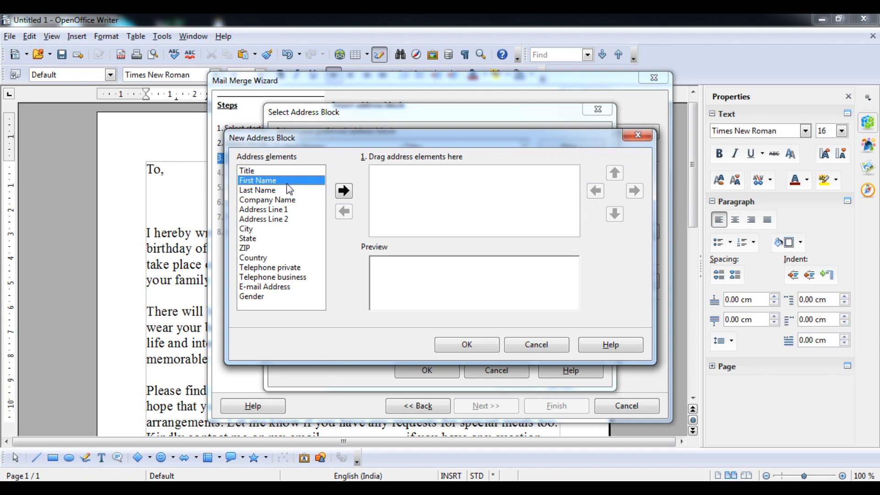
pyautogui.click(344, 191)
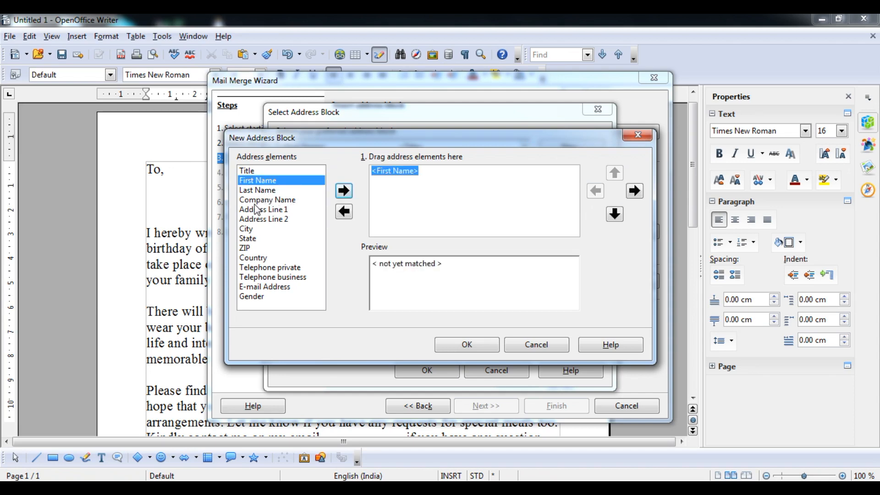
pyautogui.click(268, 221)
pyautogui.click(274, 212)
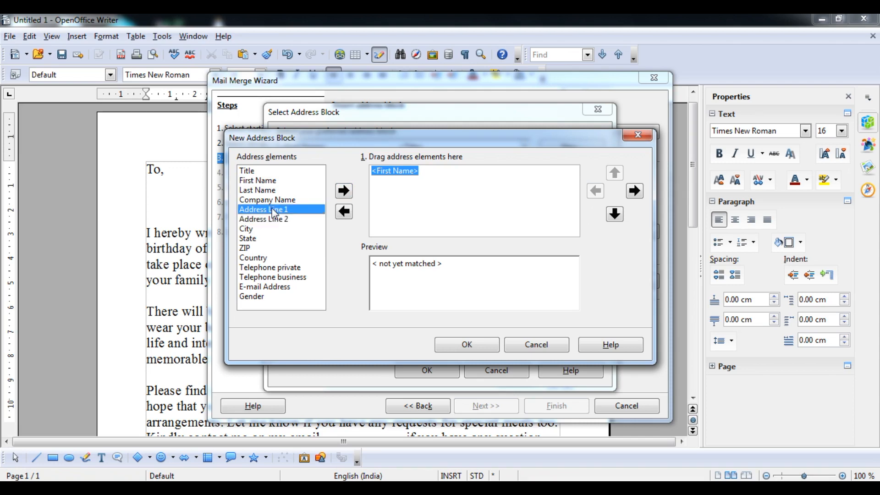
pyautogui.click(344, 191)
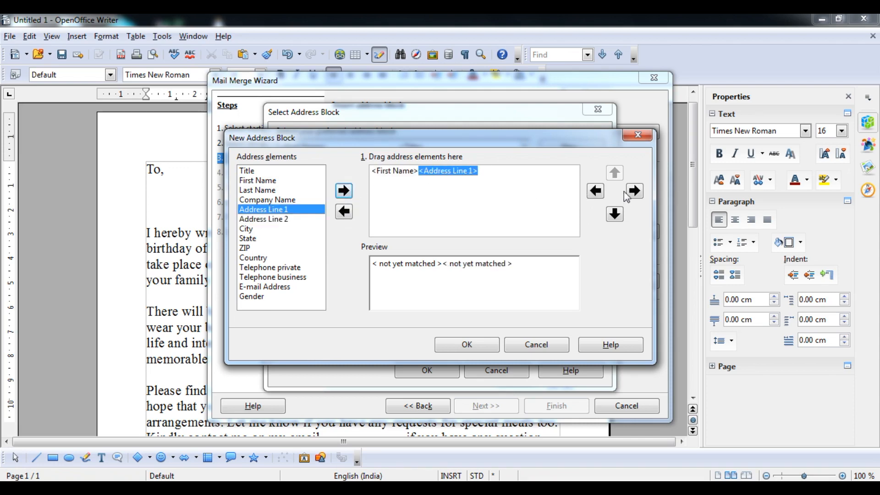
pyautogui.click(615, 214)
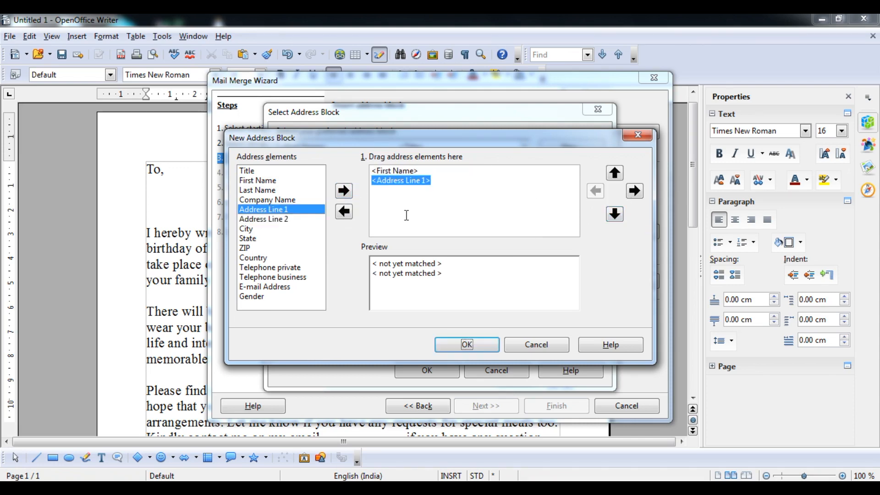
# - Add E-mail Address and Telephone business on separate lines, then accept and use the block
pyautogui.click(271, 289)
pyautogui.click(347, 194)
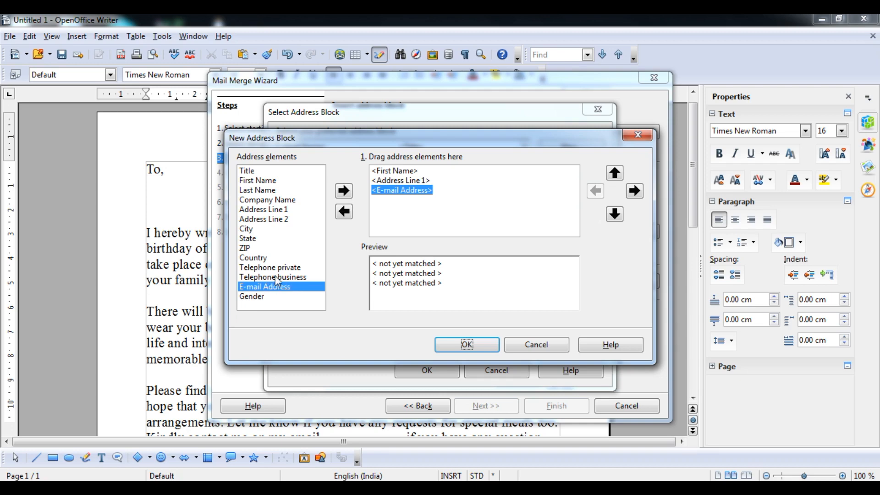
pyautogui.click(276, 277)
pyautogui.click(344, 190)
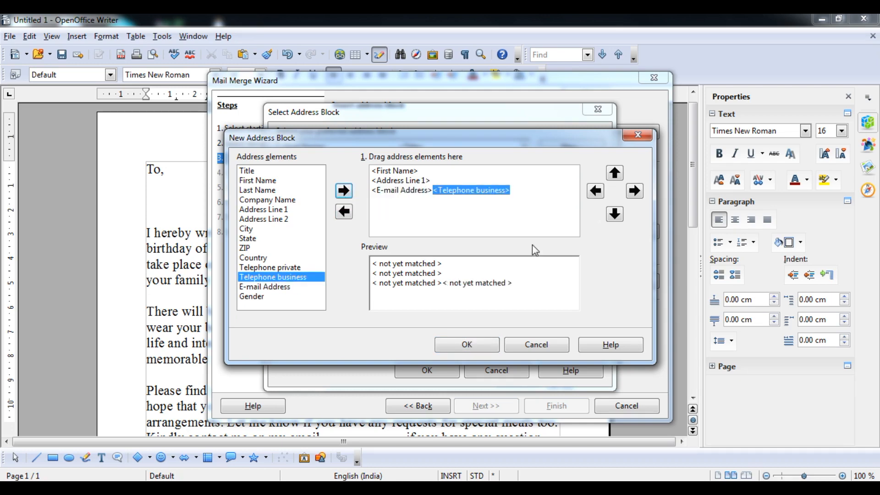
pyautogui.click(614, 215)
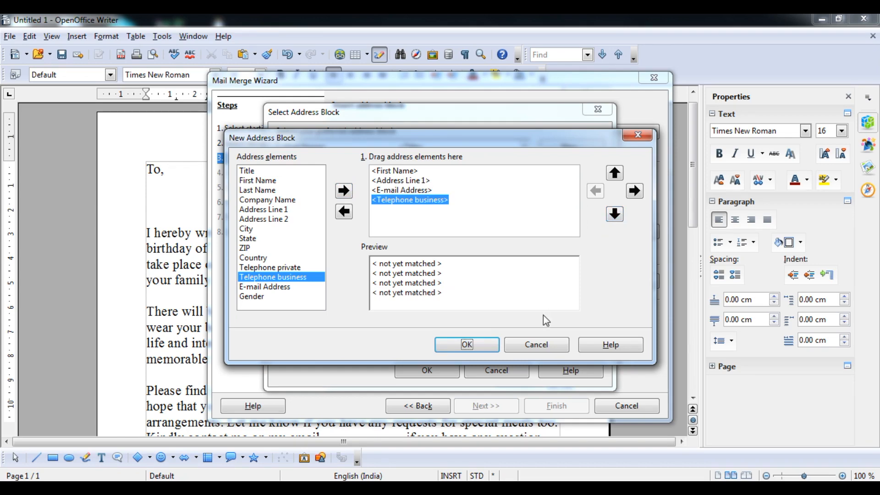
pyautogui.click(476, 346)
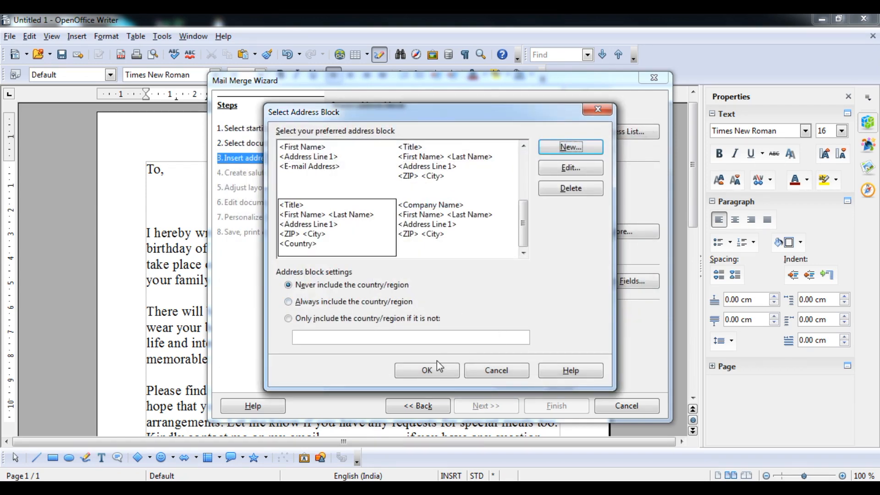
pyautogui.click(427, 371)
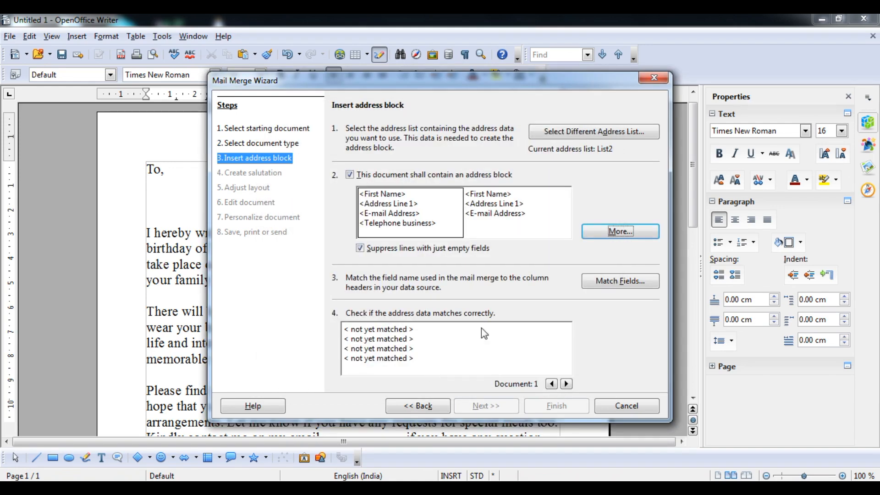
# - Select the three-line block and match First Name to Name and Address Line 1 to Address
pyautogui.click(500, 209)
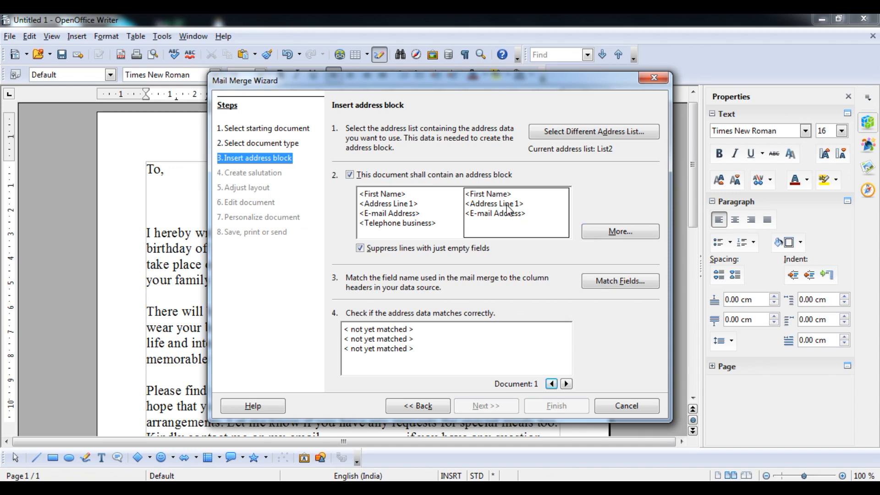
pyautogui.click(601, 279)
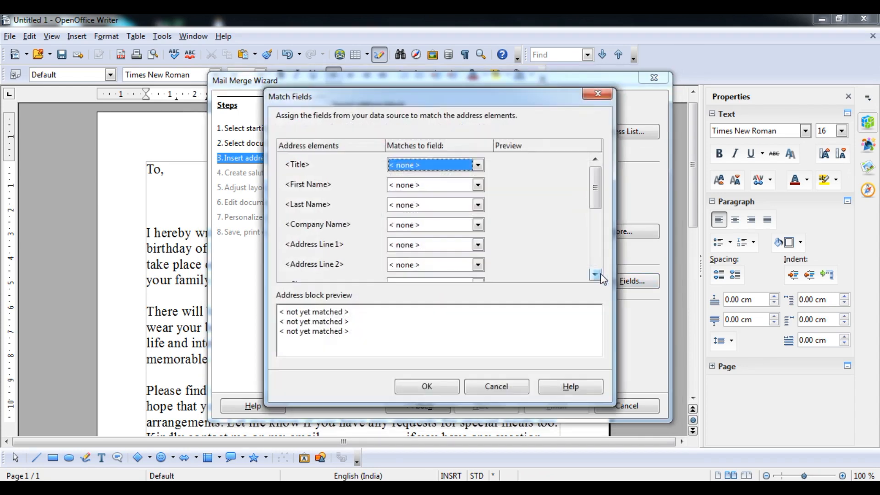
pyautogui.click(478, 165)
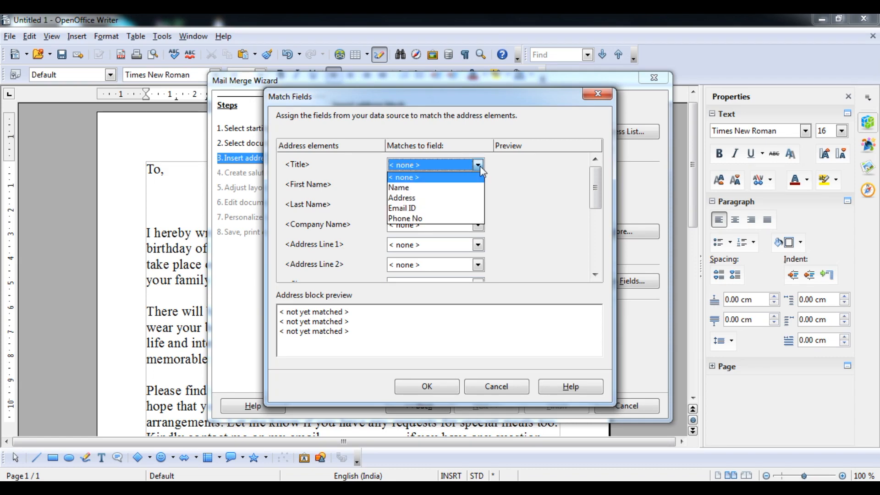
pyautogui.click(479, 166)
pyautogui.click(478, 185)
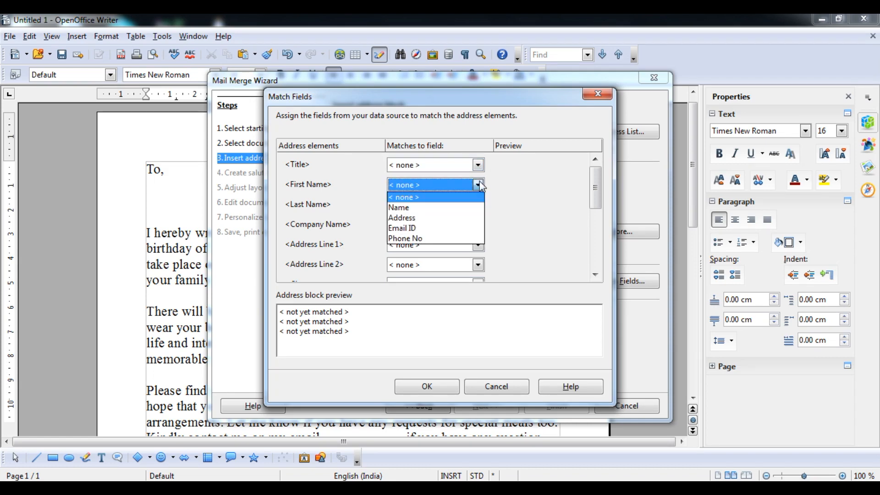
pyautogui.click(470, 211)
pyautogui.click(478, 205)
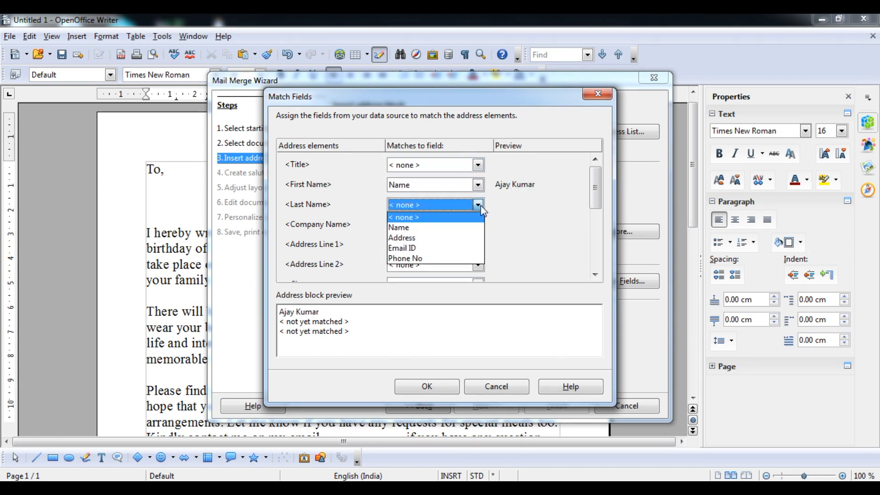
pyautogui.click(480, 206)
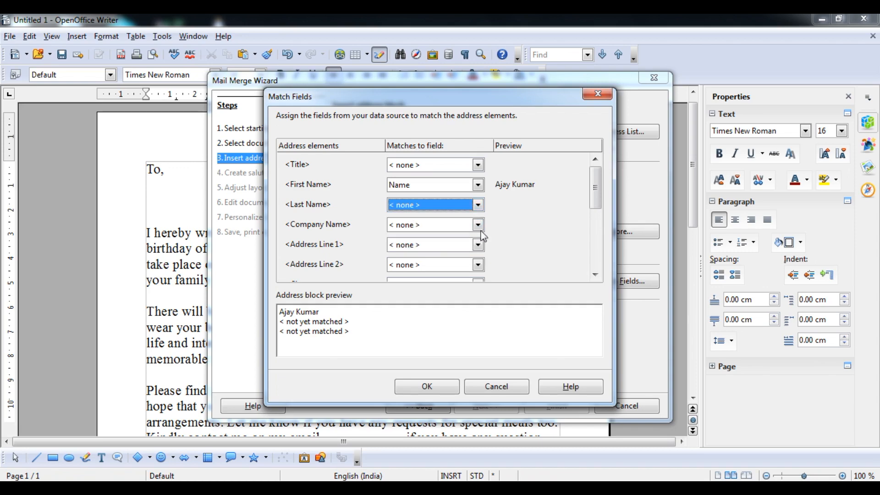
pyautogui.click(478, 245)
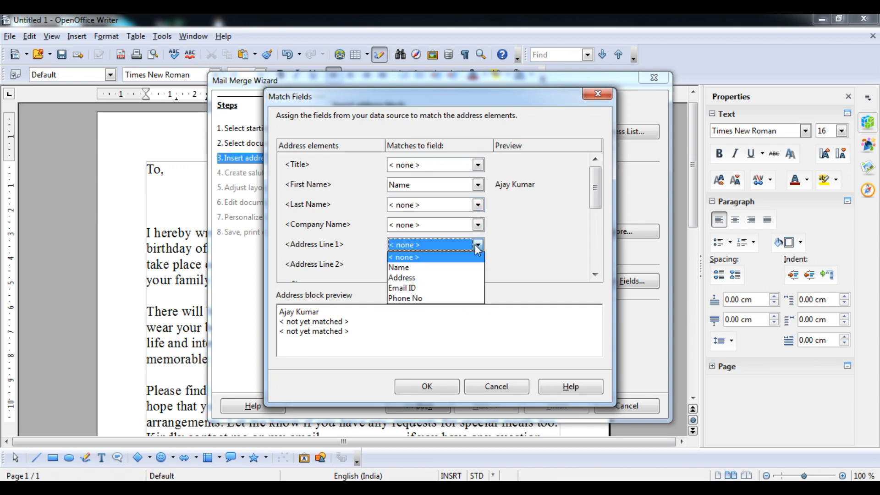
pyautogui.click(462, 278)
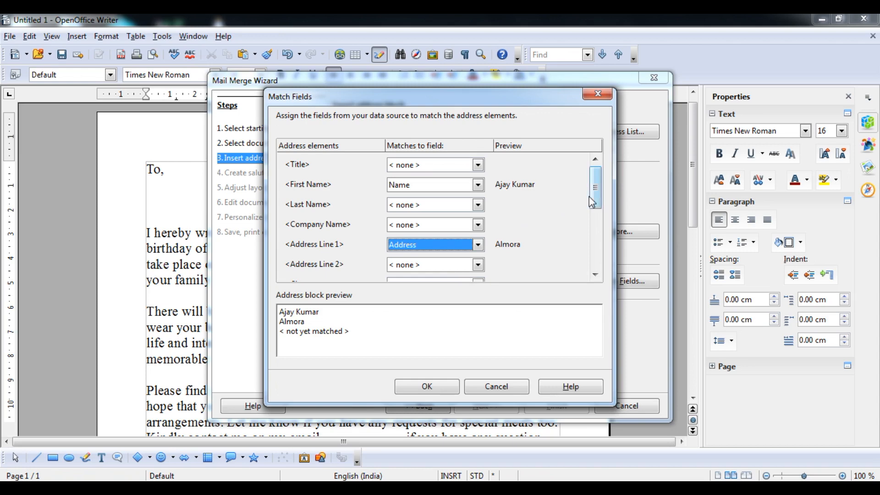
# - Match both telephones to Phone No and E-mail Address to Email ID, leaving City unmatched, then confirm
pyautogui.moveTo(592, 197); pyautogui.dragTo(597, 226)
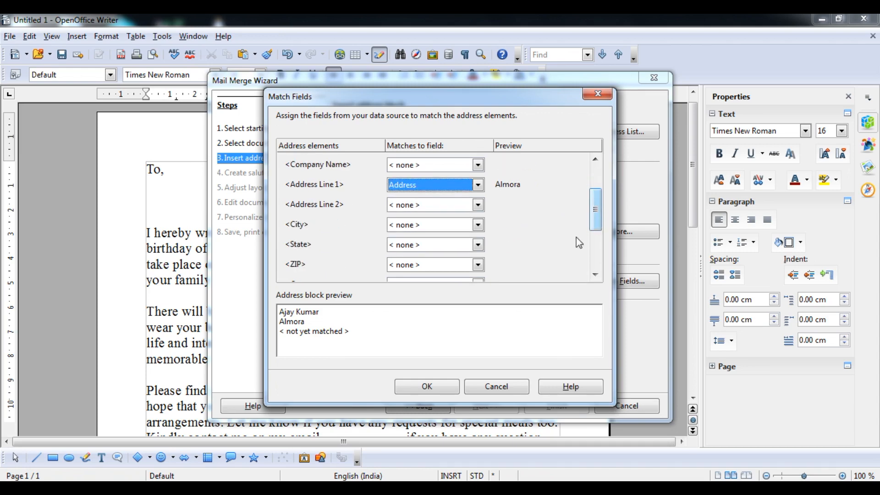
pyautogui.click(478, 225)
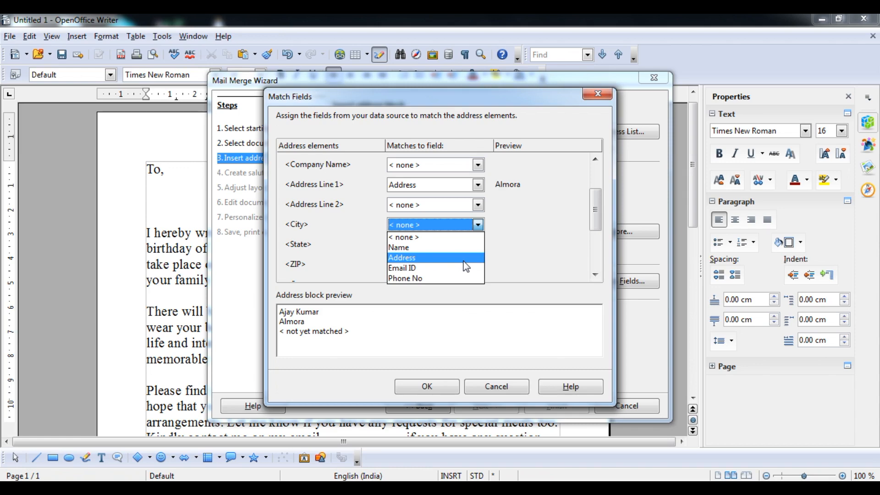
pyautogui.click(461, 237)
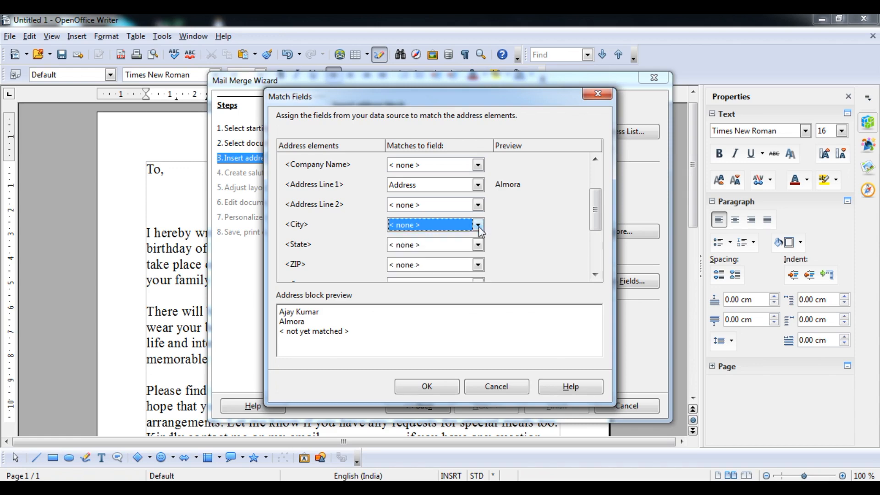
pyautogui.moveTo(596, 228); pyautogui.dragTo(596, 243)
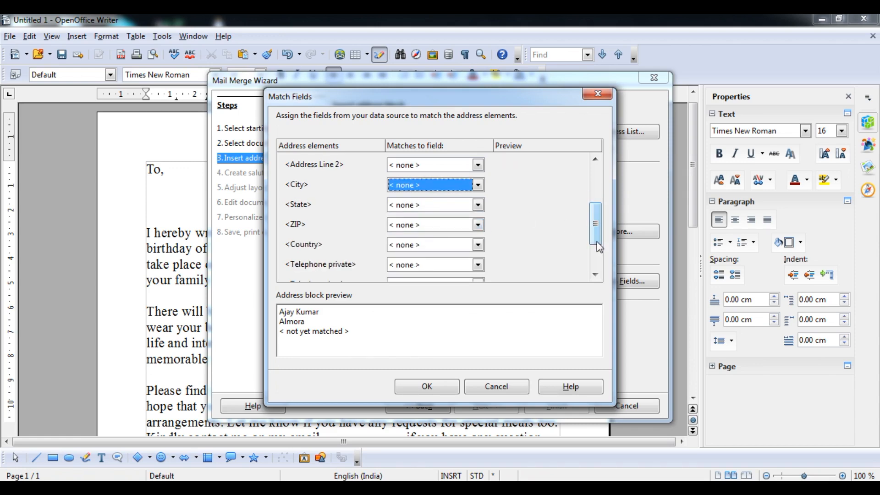
pyautogui.click(478, 265)
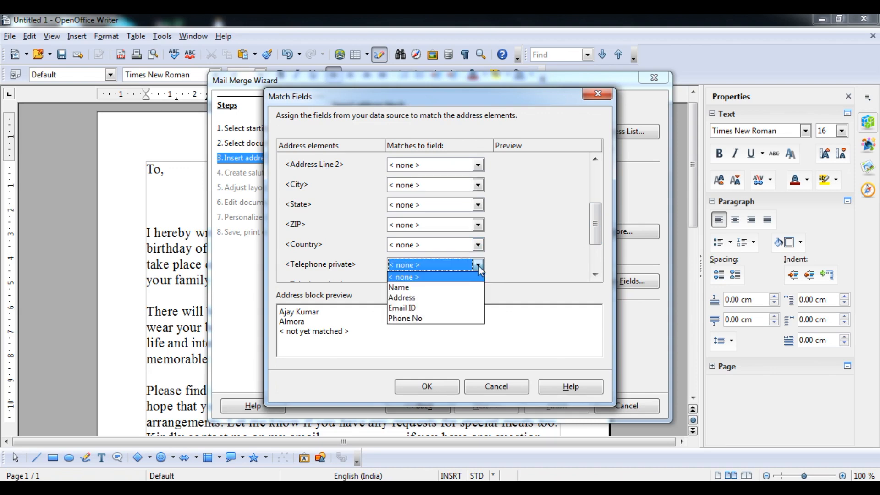
pyautogui.click(479, 269)
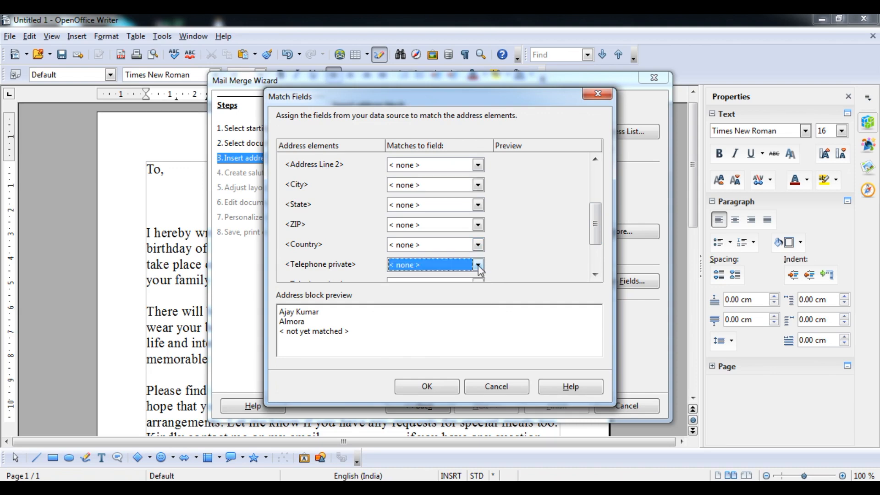
pyautogui.click(478, 266)
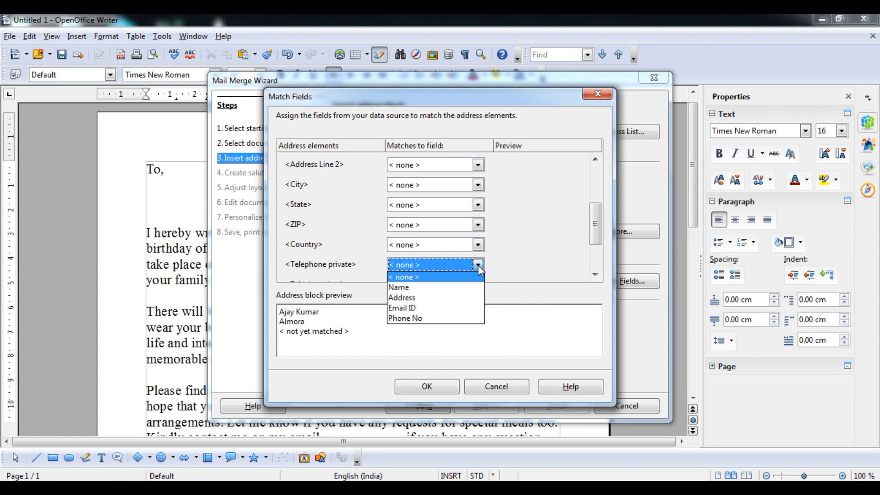
pyautogui.click(461, 318)
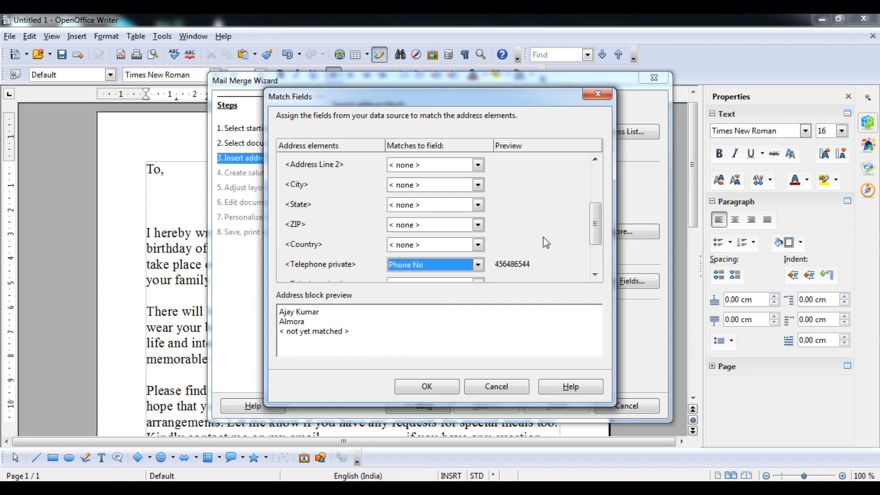
pyautogui.moveTo(596, 239); pyautogui.dragTo(599, 255)
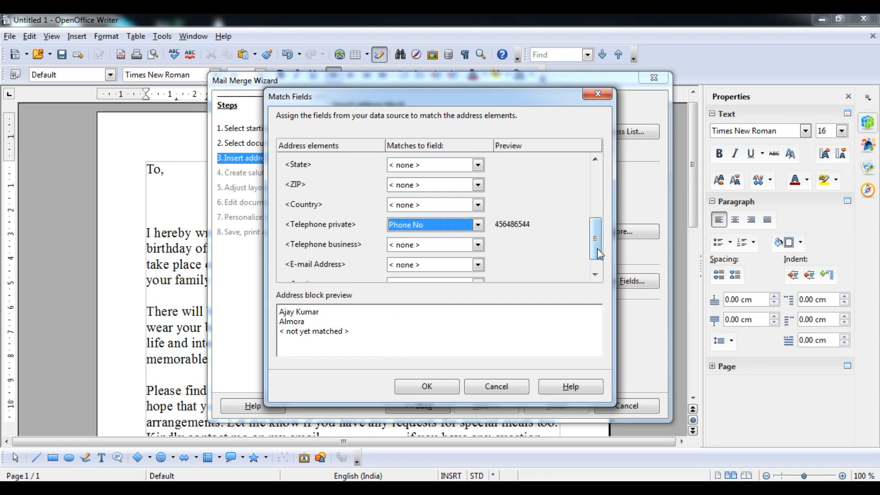
pyautogui.click(479, 245)
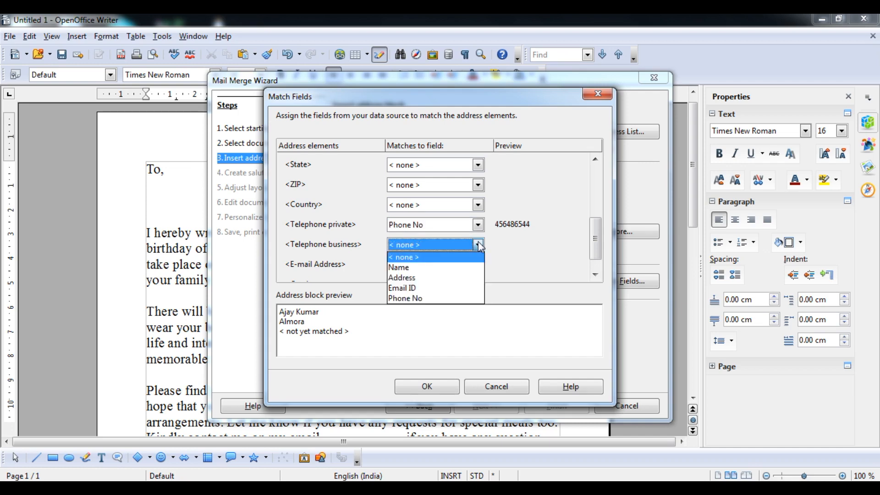
pyautogui.click(454, 299)
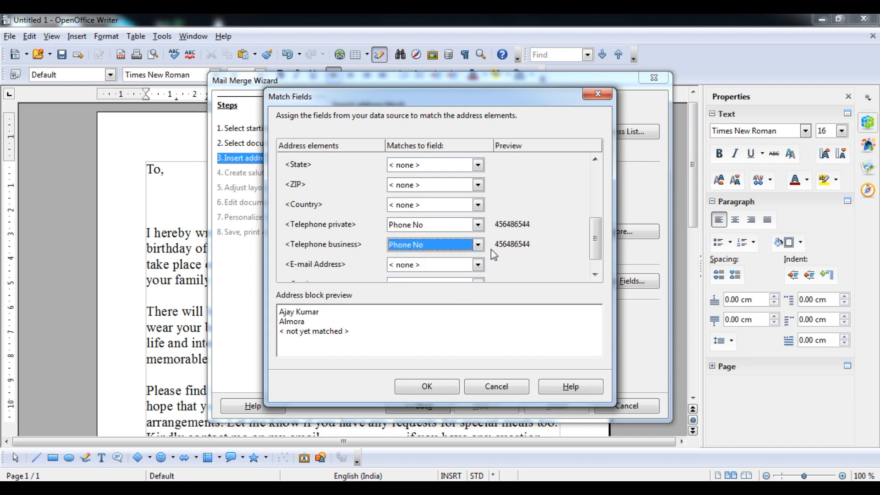
pyautogui.moveTo(596, 245); pyautogui.dragTo(596, 262)
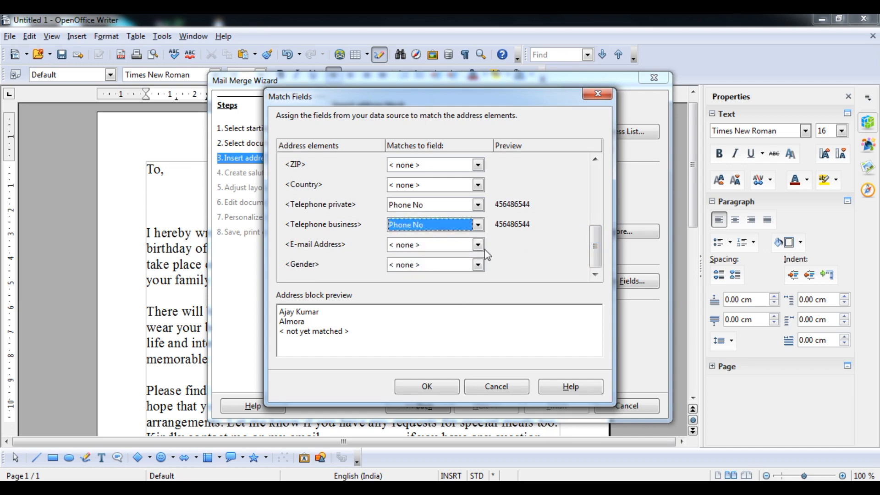
pyautogui.click(477, 248)
pyautogui.click(450, 287)
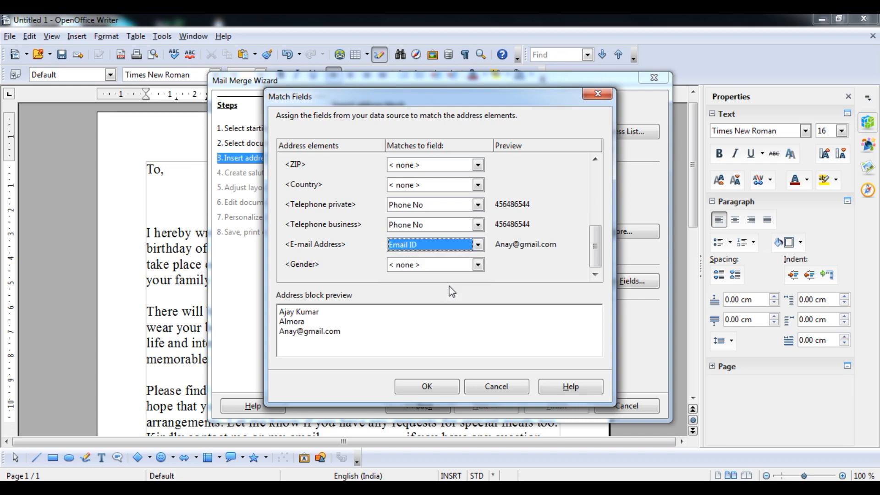
pyautogui.click(441, 389)
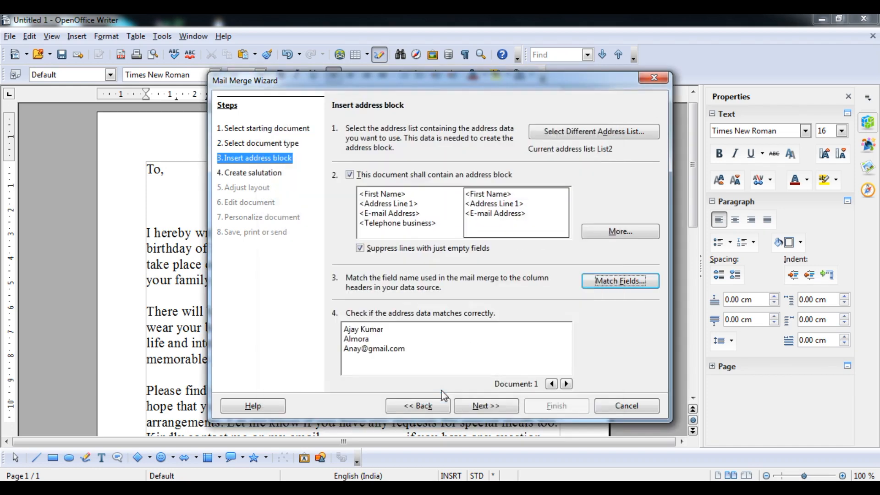
# - Preview the next two recipients' address blocks, then turn off both salutation options
pyautogui.click(568, 384)
pyautogui.click(568, 384)
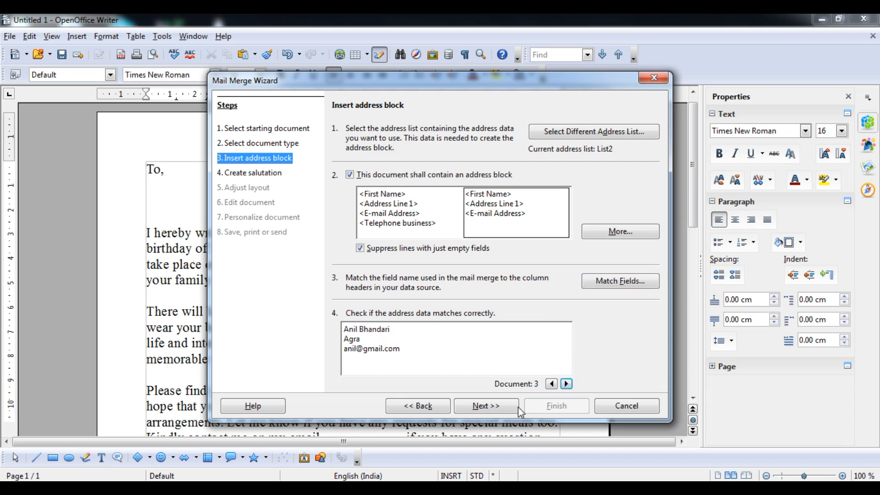
pyautogui.click(504, 409)
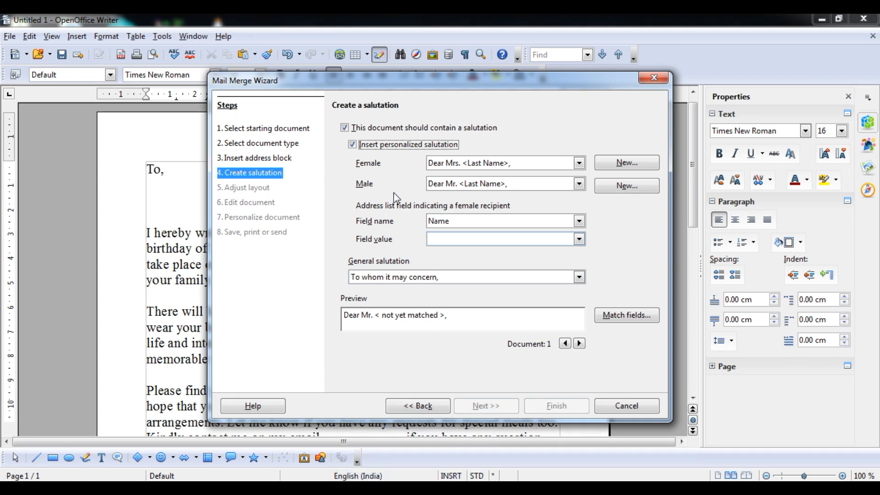
pyautogui.click(352, 145)
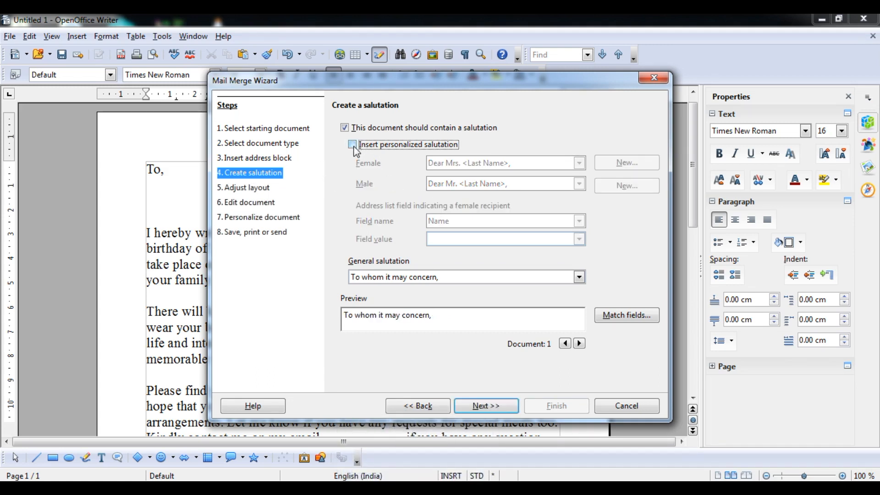
pyautogui.click(343, 129)
# - Reach Adjust layout and nudge From top down and back up to 5.49 cm
pyautogui.click(486, 406)
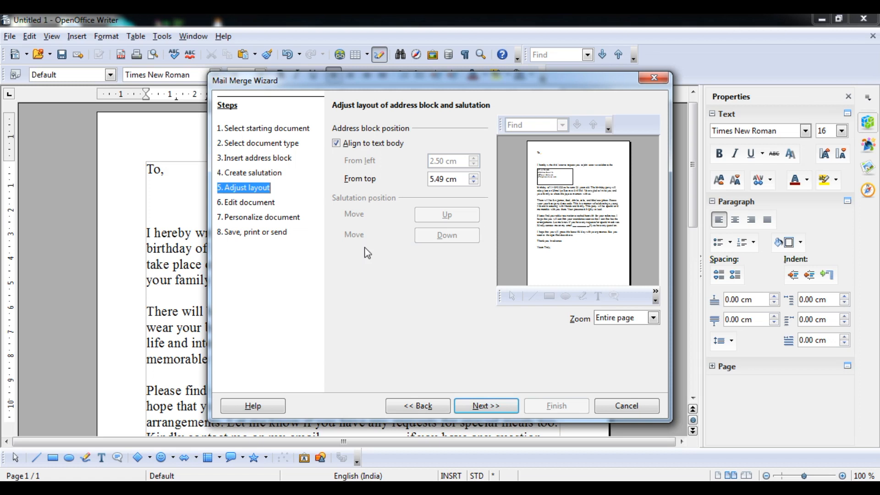
pyautogui.click(472, 182)
pyautogui.click(472, 176)
# - Advance to the Edit document step and shrink the wizard to edit the letter directly
pyautogui.click(484, 409)
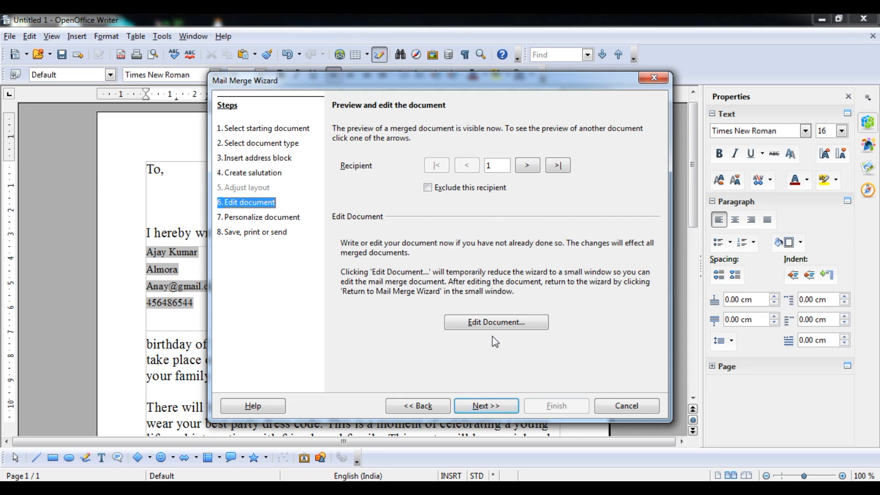
pyautogui.click(491, 323)
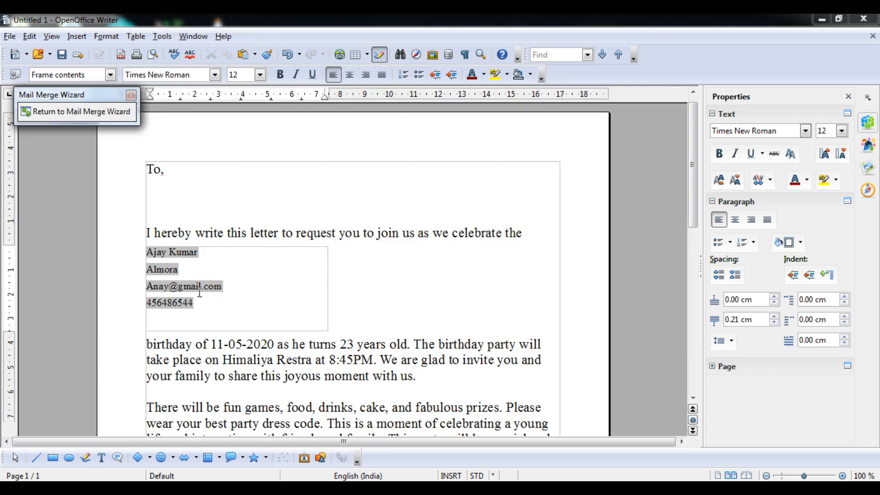
# - Push the 'I hereby' paragraph below the address block, then go back to the full Mail Merge Wizard
pyautogui.click(148, 233)
pyautogui.press('Return')
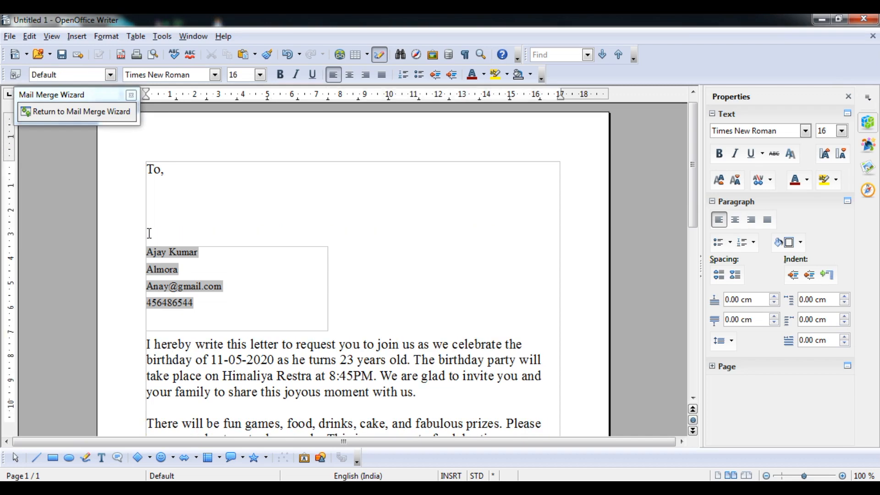
pyautogui.click(227, 250)
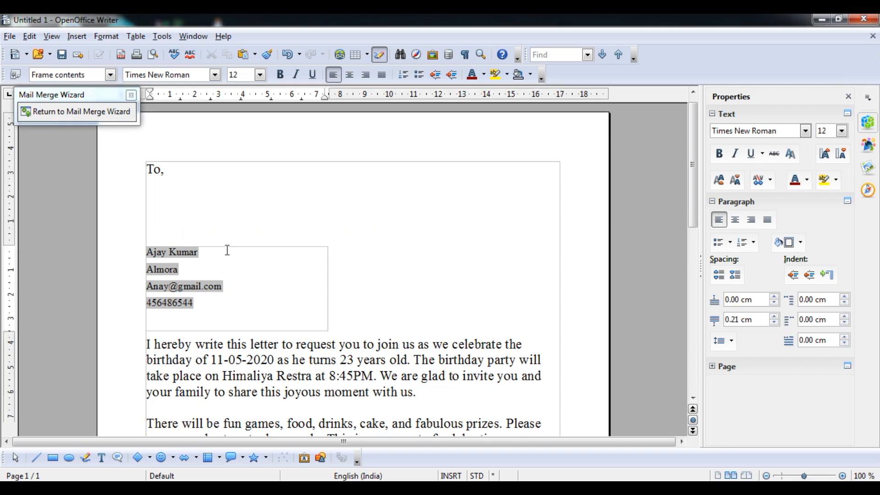
pyautogui.click(173, 207)
pyautogui.press('Delete')
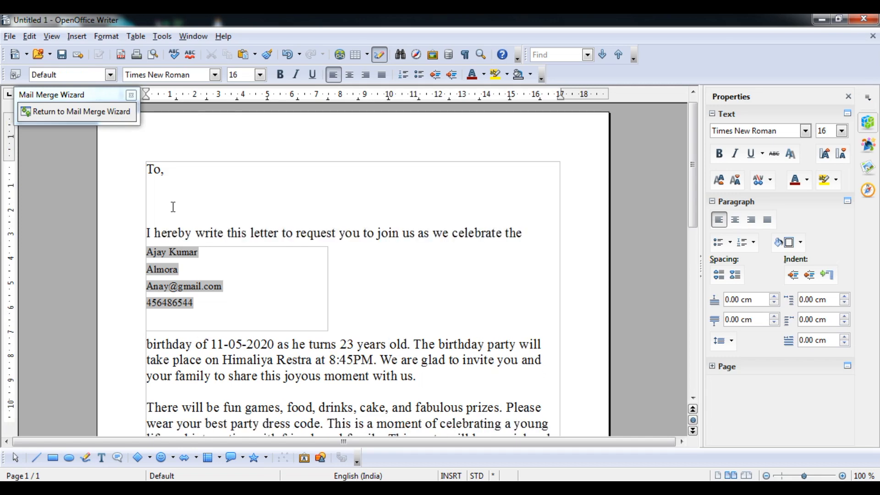
pyautogui.press('Return')
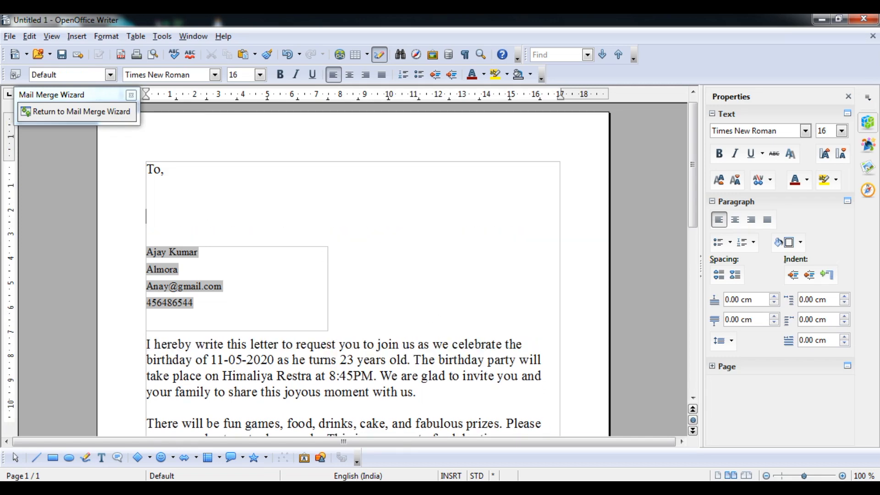
pyautogui.click(344, 490)
pyautogui.click(343, 491)
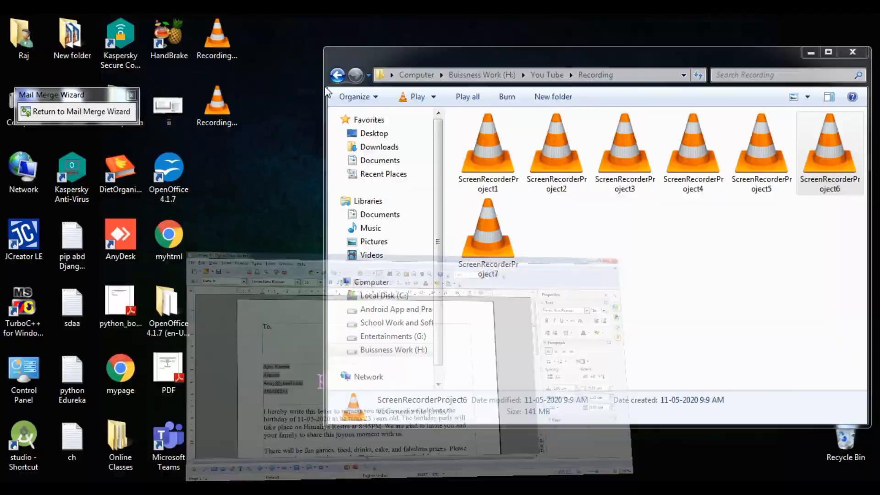
pyautogui.click(86, 112)
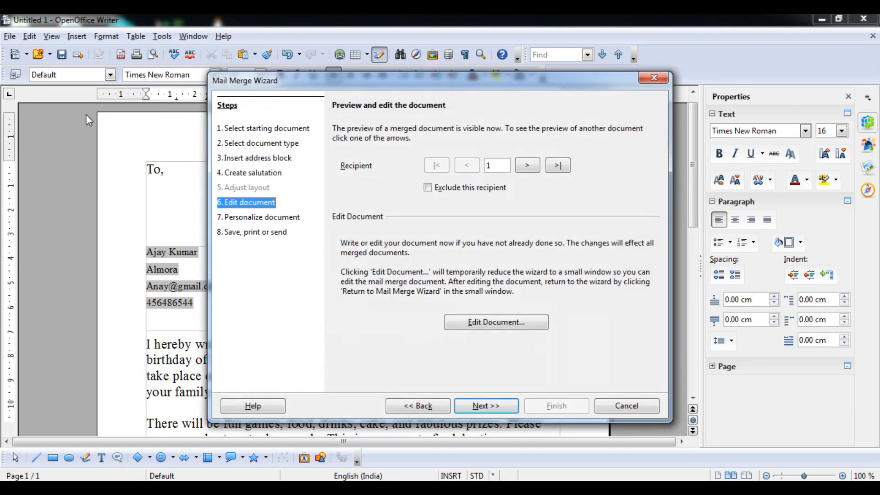
# - Create the five merged letters, review them in the document, then advance to Save, print or send
pyautogui.click(495, 406)
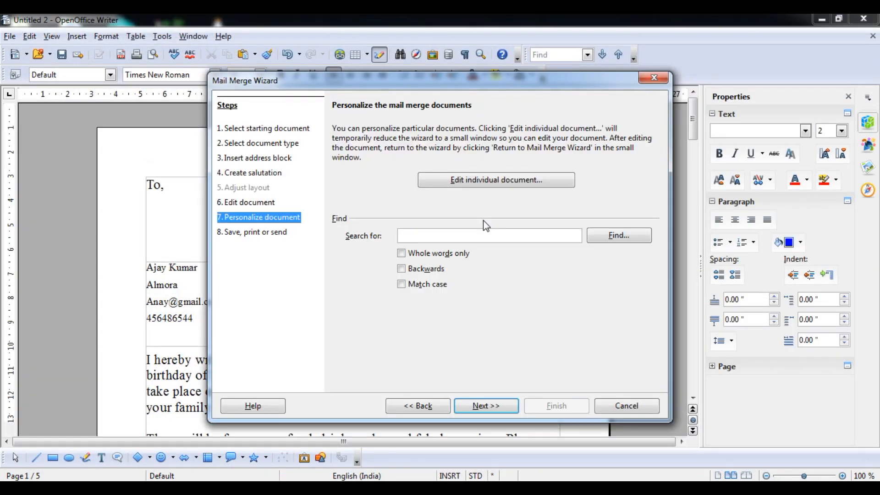
pyautogui.click(504, 186)
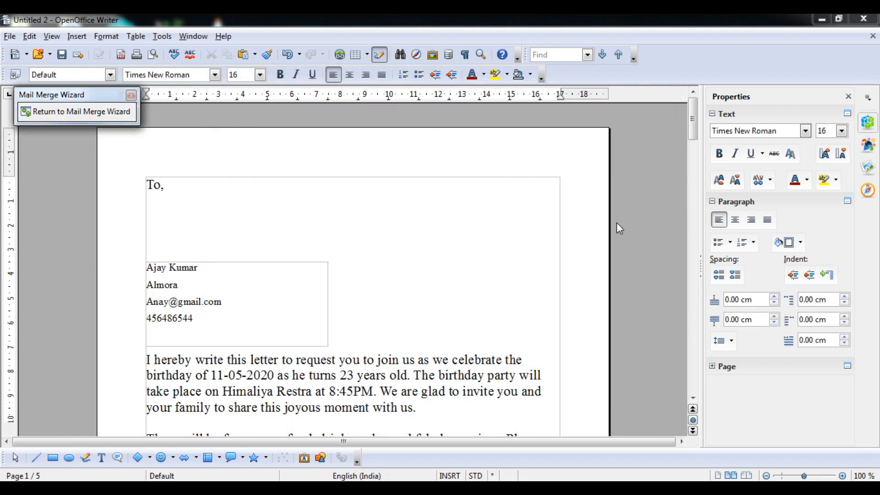
pyautogui.moveTo(692, 133); pyautogui.dragTo(686, 316)
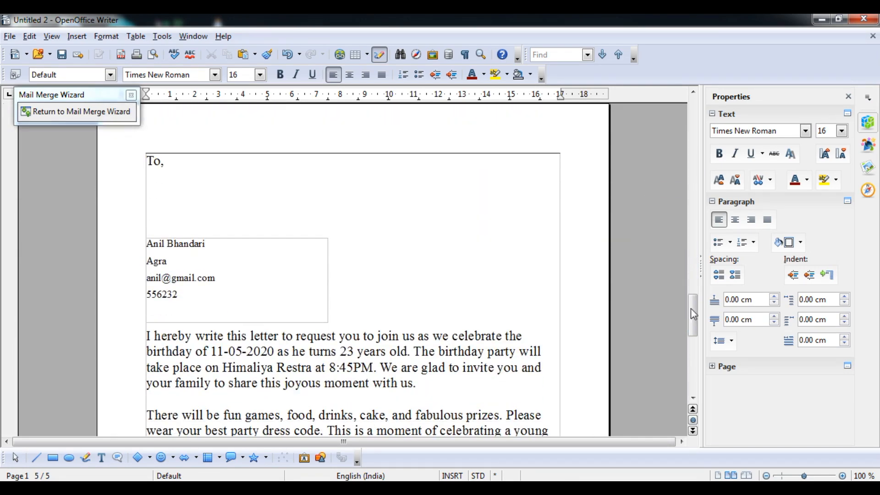
pyautogui.click(104, 112)
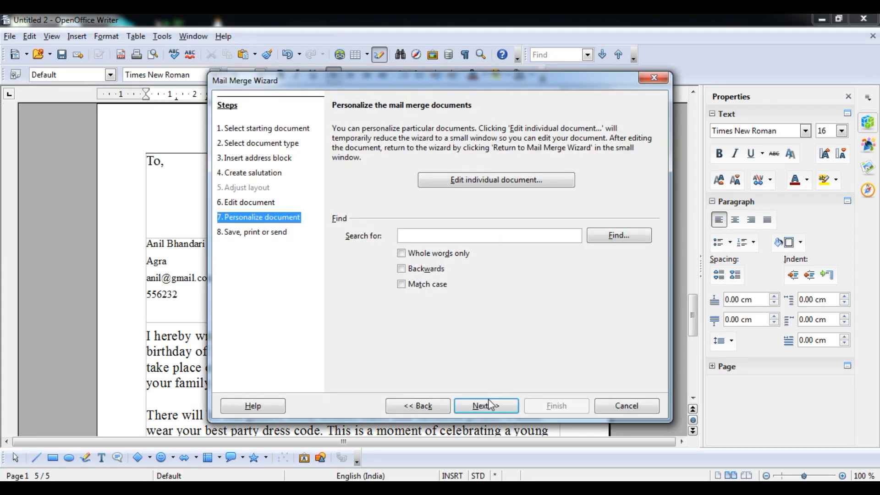
pyautogui.click(494, 408)
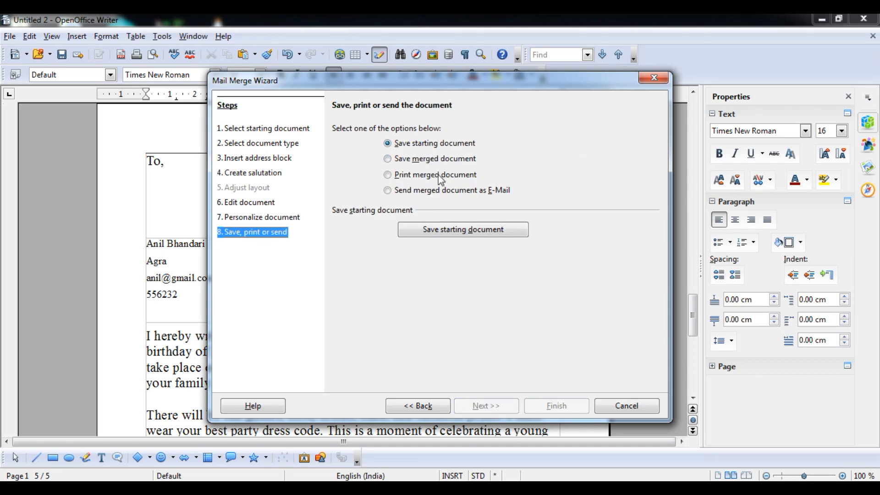
# - Save the starting document as 'my merge data' and finish the Mail Merge Wizard
pyautogui.click(458, 227)
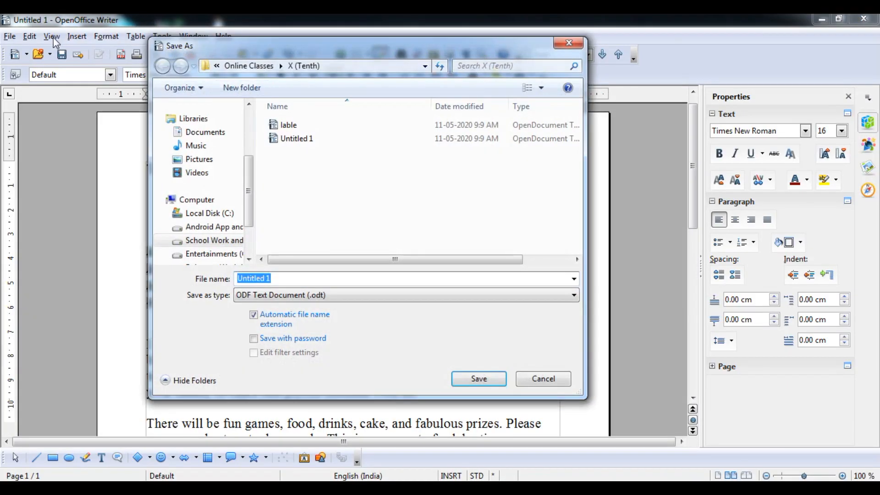
pyautogui.write('my m')
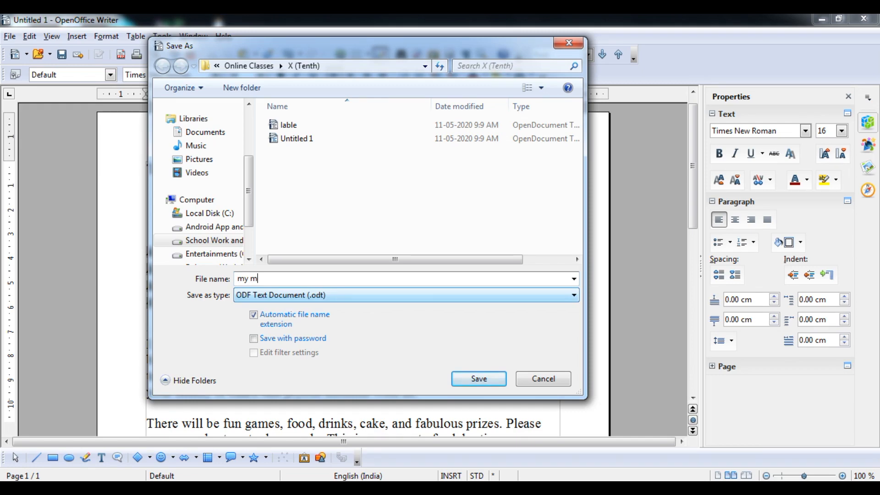
pyautogui.write('erge day')
pyautogui.write('a')
pyautogui.press('Return')
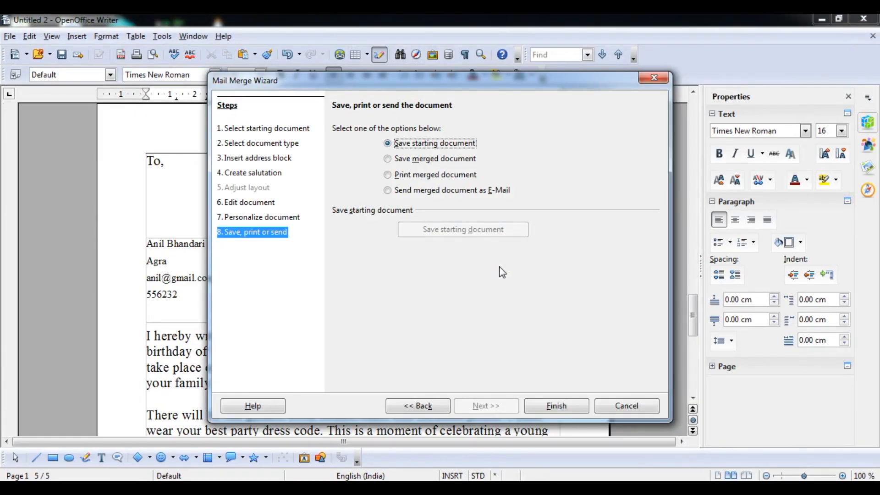
pyautogui.click(549, 409)
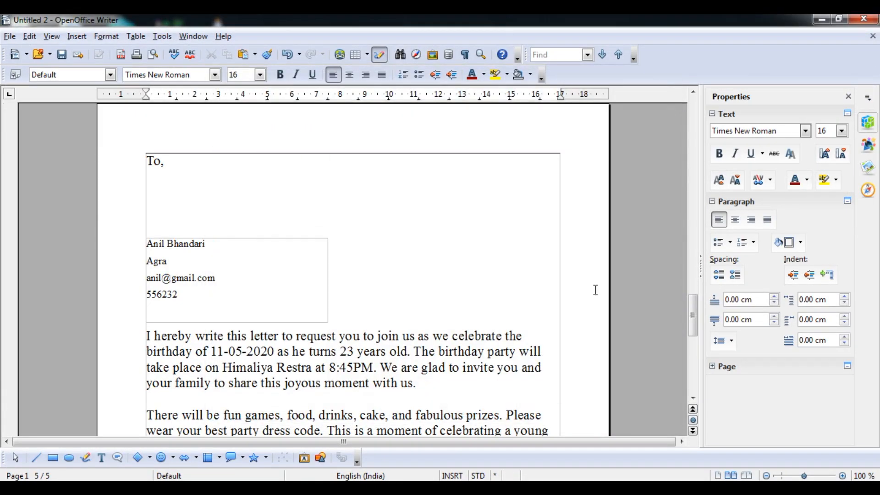
# - Scroll through the five merged letters, glance at the syllabus PDF, and bring up printing with Ctrl+P
pyautogui.moveTo(692, 310); pyautogui.dragTo(689, 122)
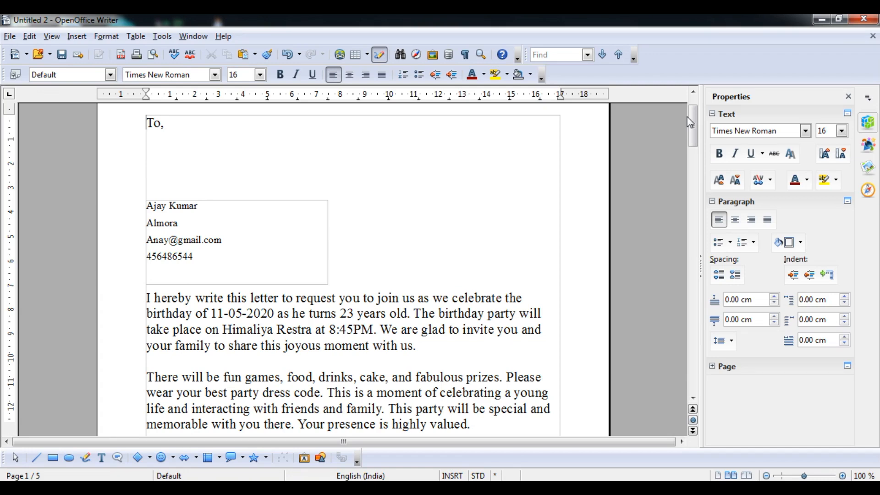
pyautogui.hotkey('alt', 'Tab')
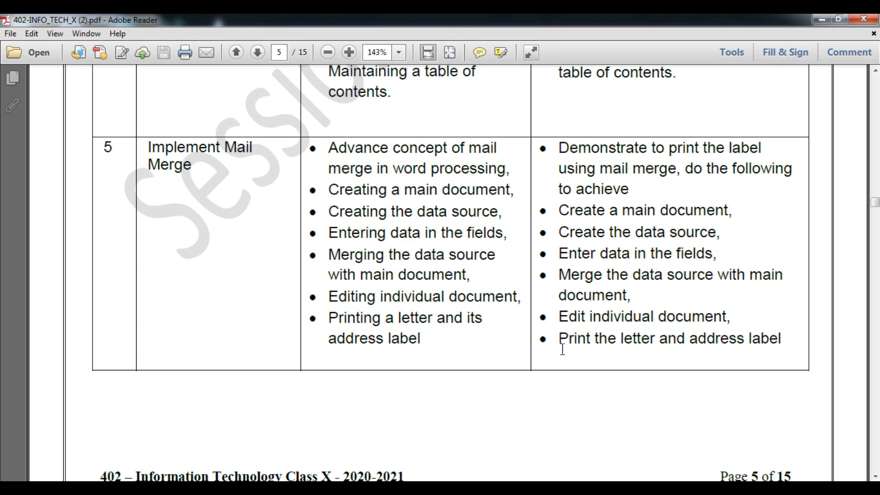
pyautogui.click(822, 19)
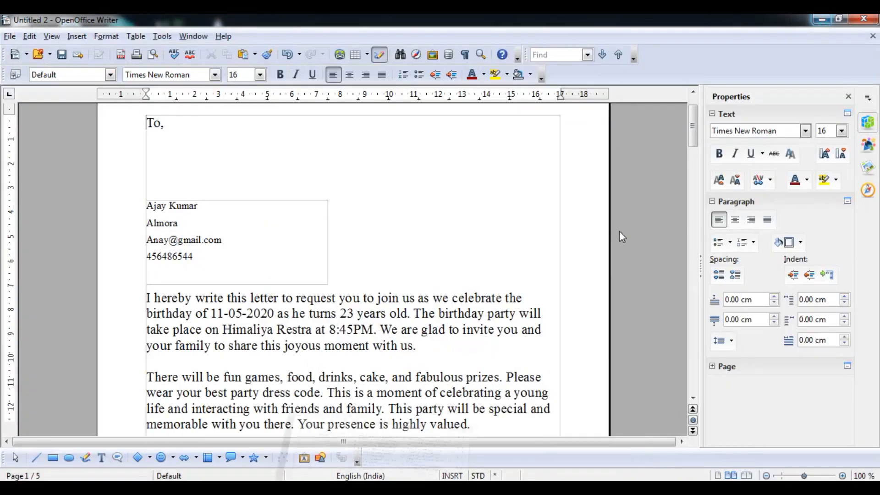
pyautogui.hotkey('ctrl', 'p')
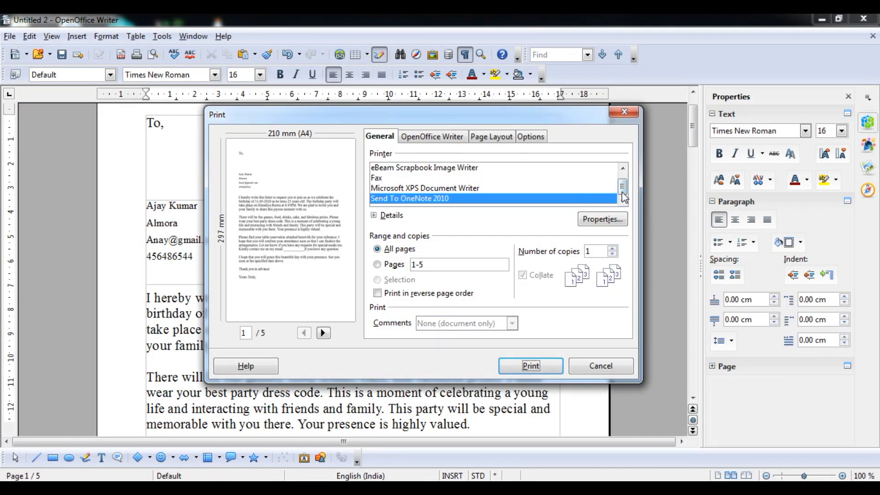
# - Print the merged letters to the CutePDF Writer printer
pyautogui.moveTo(624, 195); pyautogui.dragTo(623, 181)
pyautogui.click(444, 168)
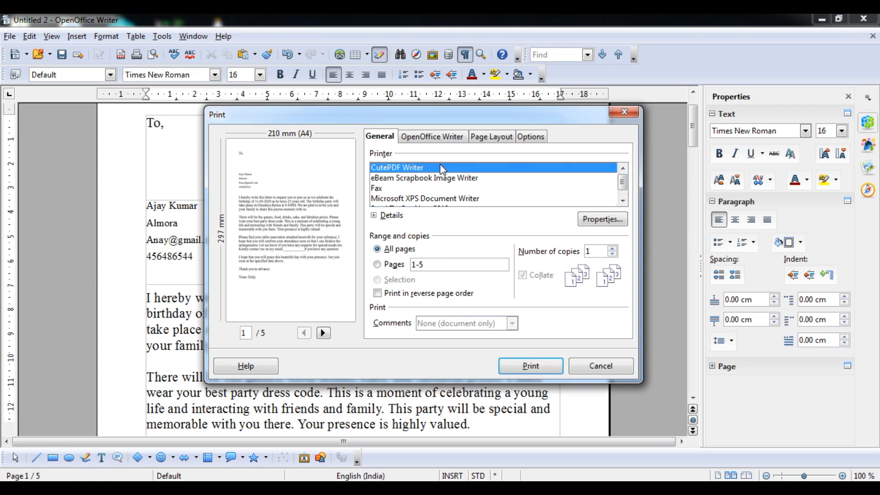
pyautogui.click(530, 365)
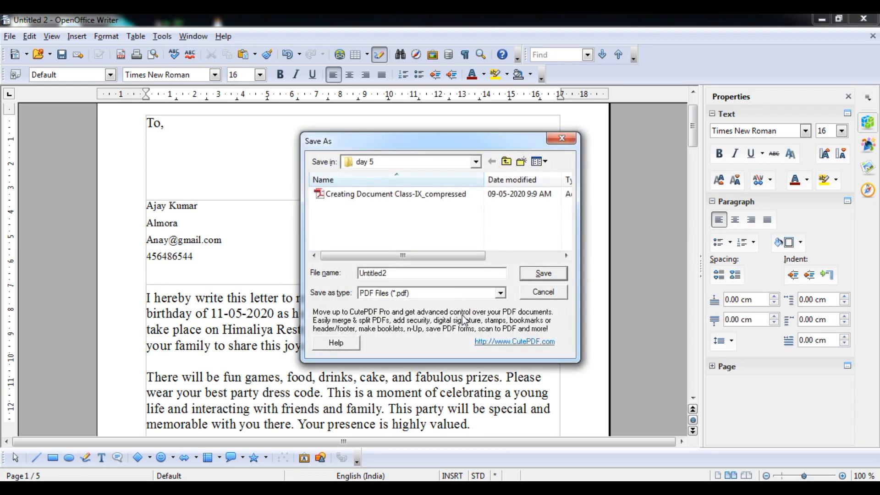
# - Save the PDF as Untitled2 on the Desktop and minimise Writer
pyautogui.click(476, 162)
pyautogui.click(424, 177)
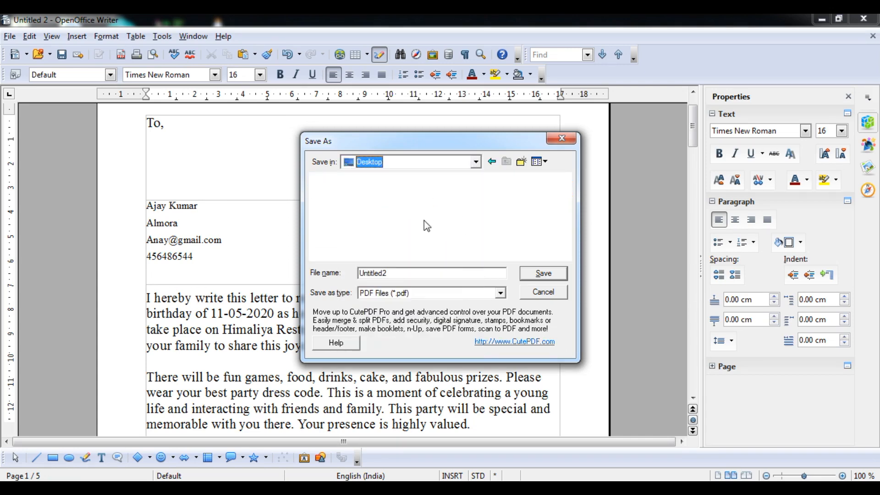
pyautogui.click(407, 277)
pyautogui.click(534, 274)
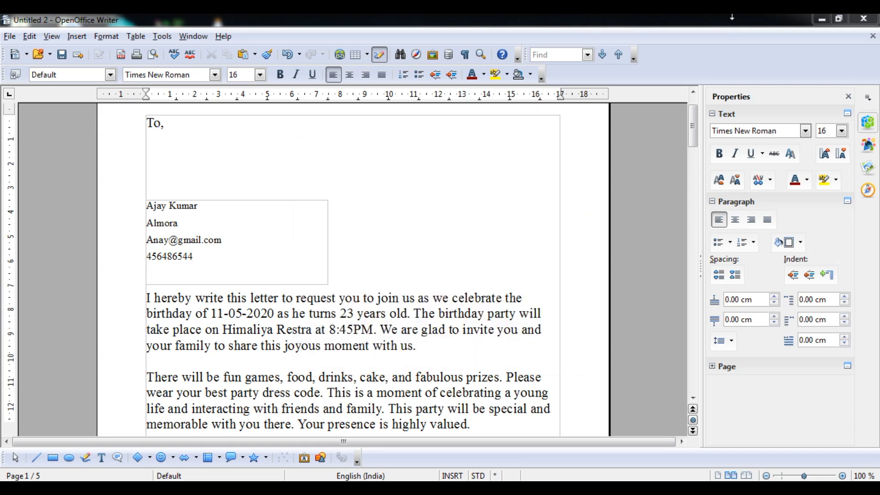
pyautogui.click(822, 19)
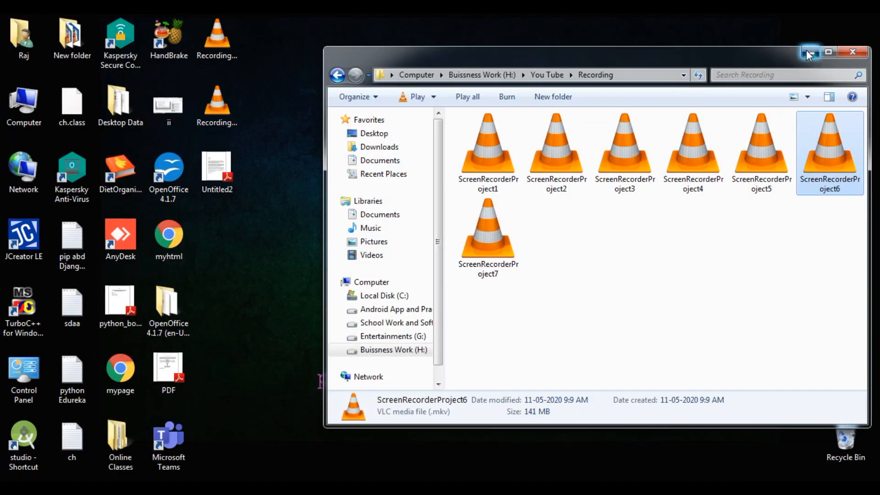
# - Open Untitled2.pdf from the desktop, scroll through its five letter pages, then close Adobe Reader
pyautogui.click(809, 52)
pyautogui.doubleClick(216, 170)
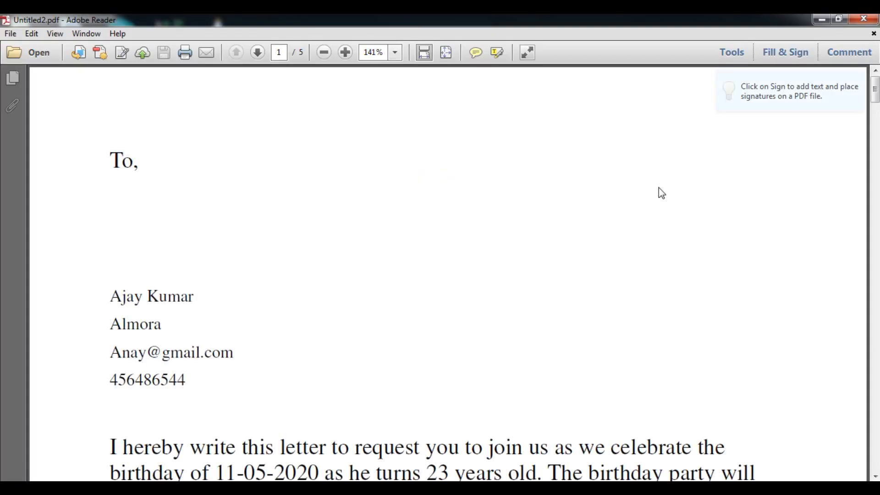
pyautogui.scroll(-15, 661, 193)
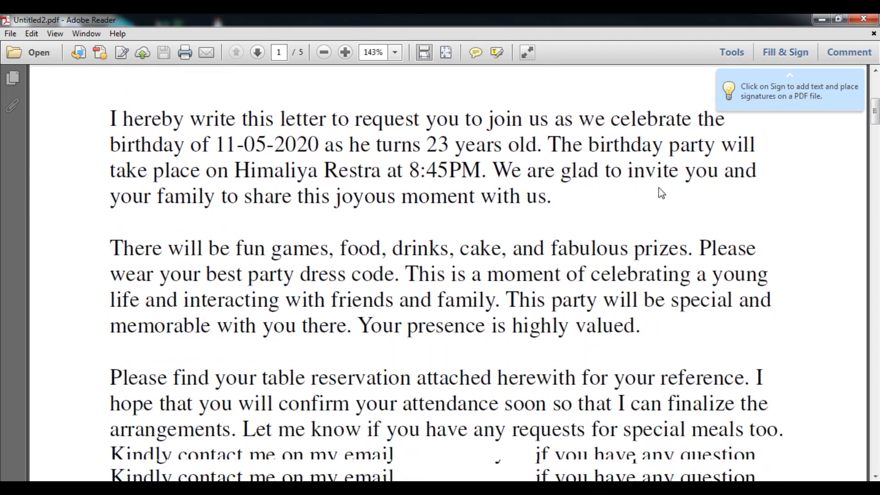
pyautogui.scroll(-15, 658, 188)
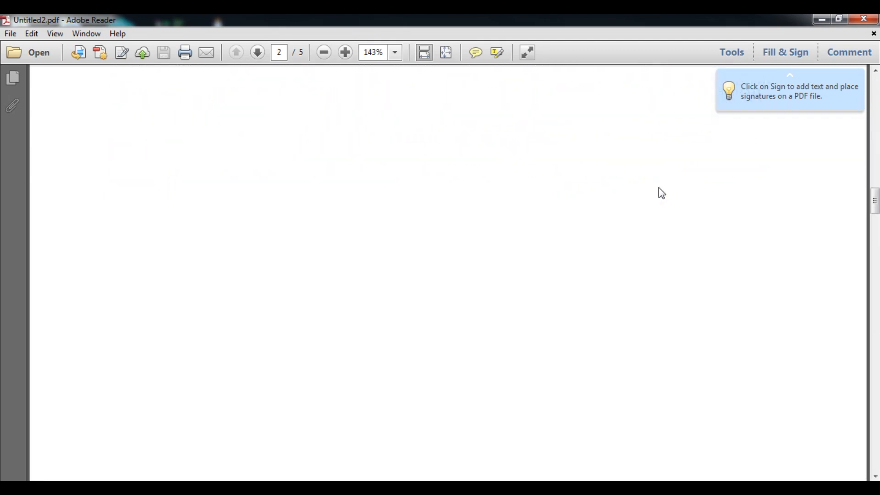
pyautogui.scroll(-12, 661, 192)
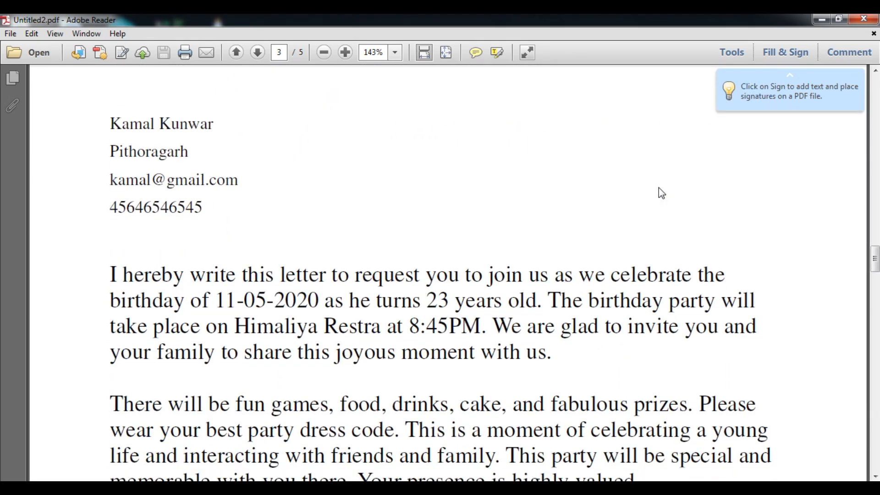
pyautogui.scroll(-4, 661, 193)
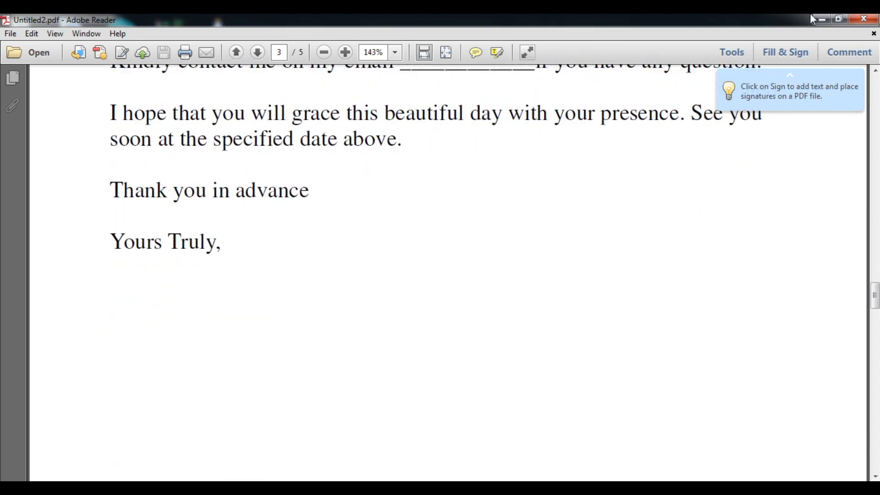
pyautogui.click(864, 19)
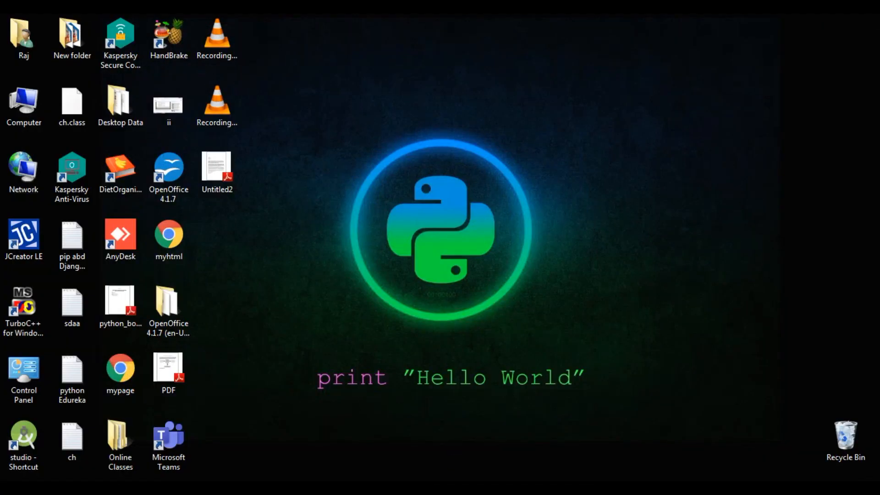
pyautogui.hotkey('alt', 'Tab')
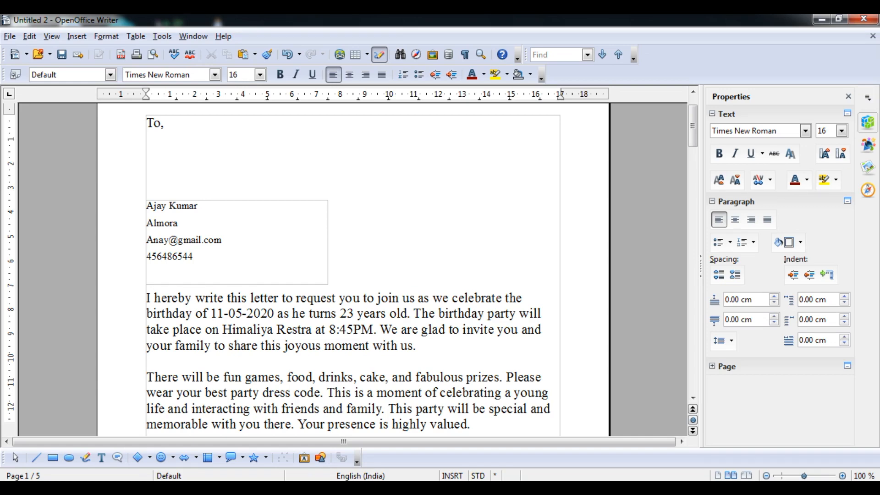
pyautogui.hotkey('alt', 'Tab')
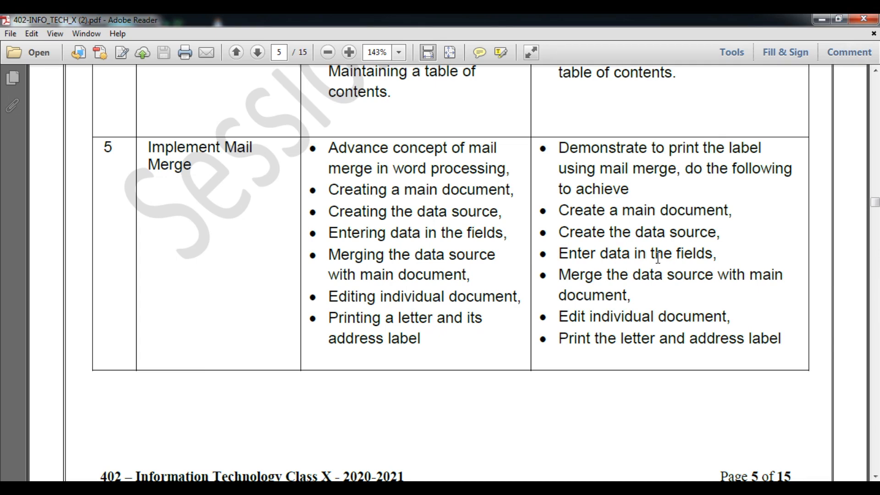
pyautogui.click(821, 20)
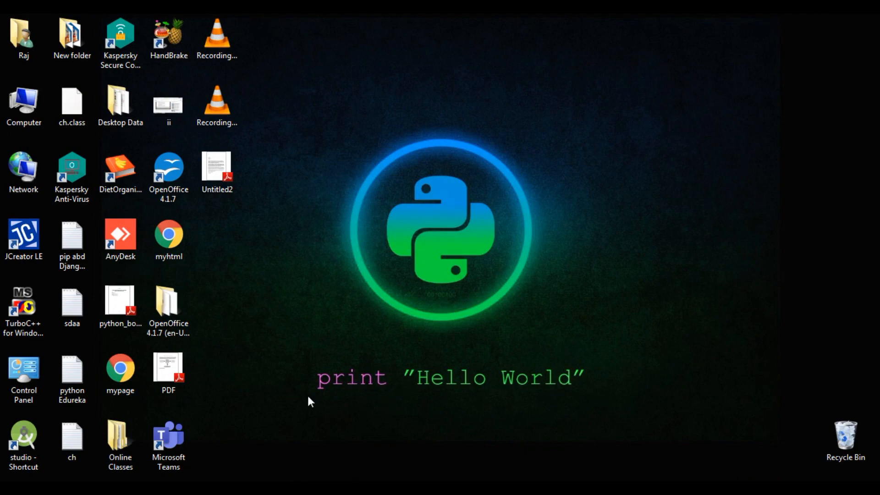
# - Launch OpenOffice and create a new blank spreadsheet
pyautogui.doubleClick(177, 188)
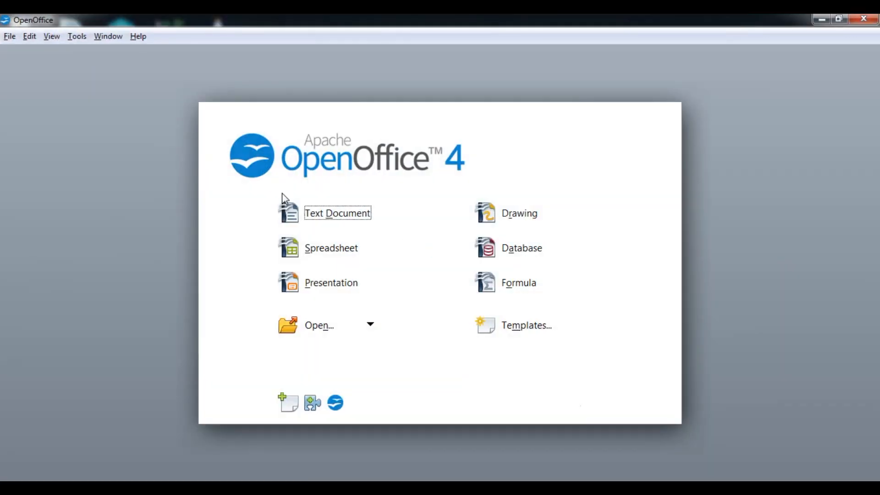
pyautogui.click(283, 198)
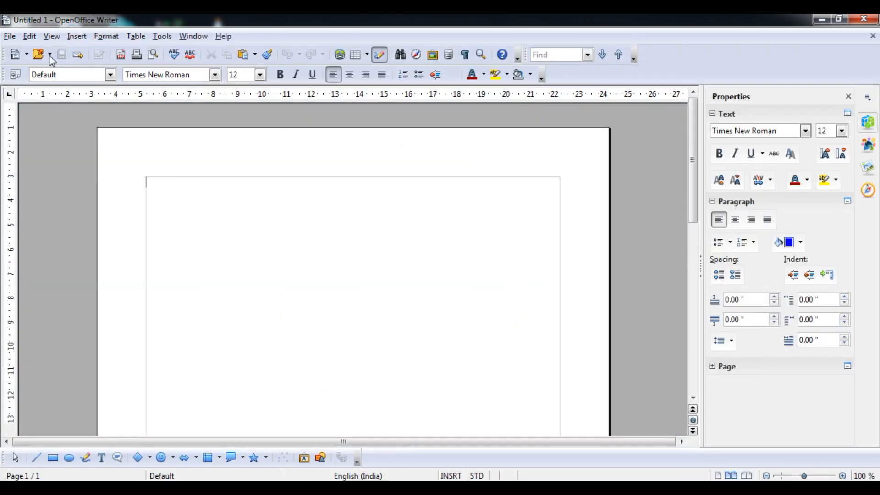
pyautogui.click(27, 55)
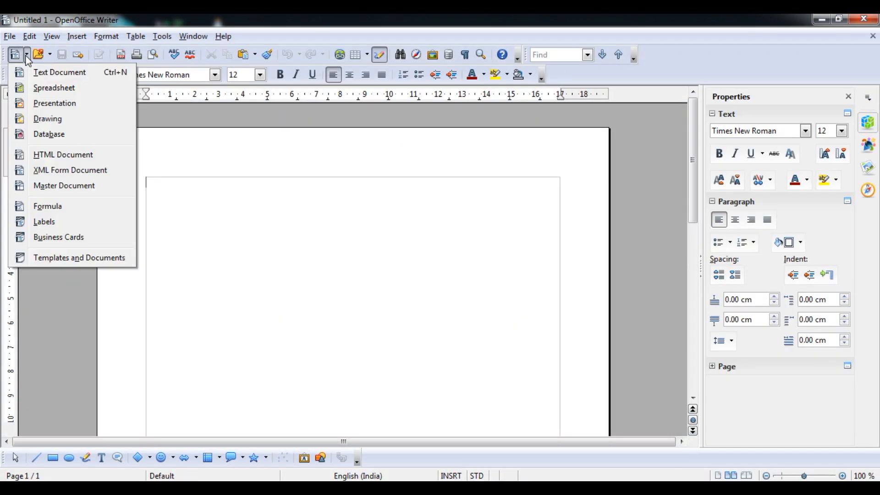
pyautogui.click(45, 89)
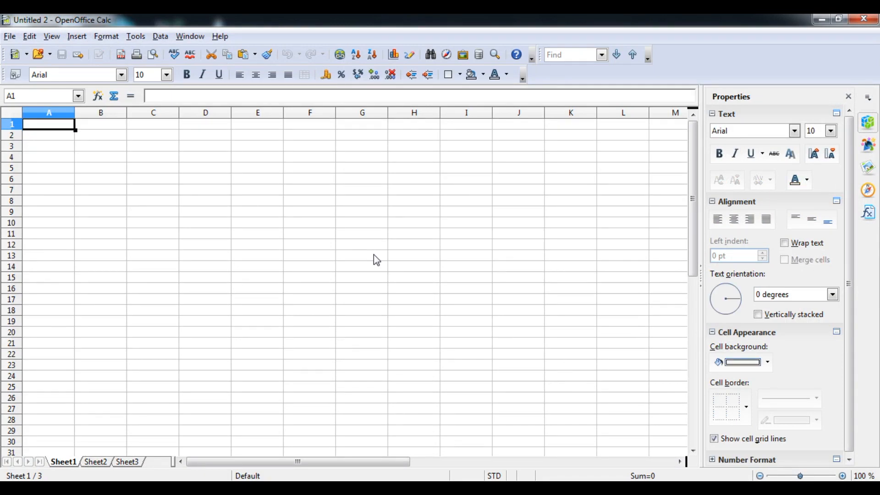
# - Enter the column headers Name in A1 and Phone No in B1
pyautogui.write('Name')
pyautogui.press('Tab')
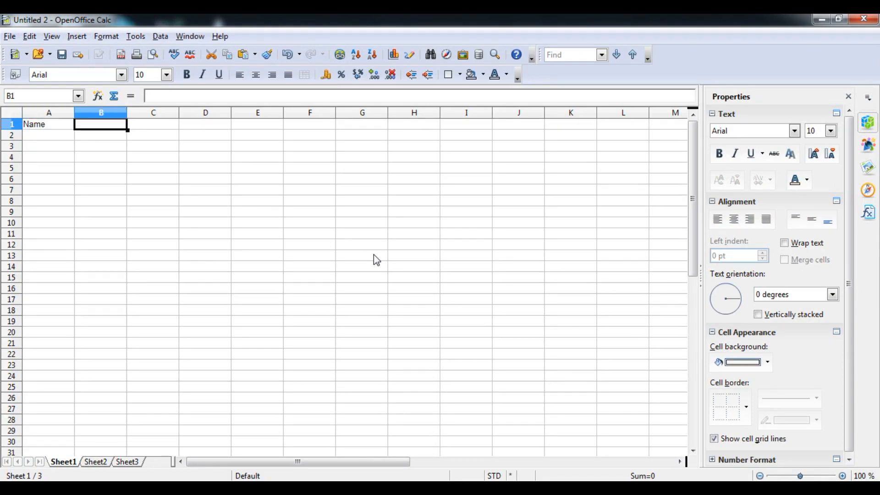
pyautogui.write('Phi')
pyautogui.press('BackSpace')
pyautogui.write('o')
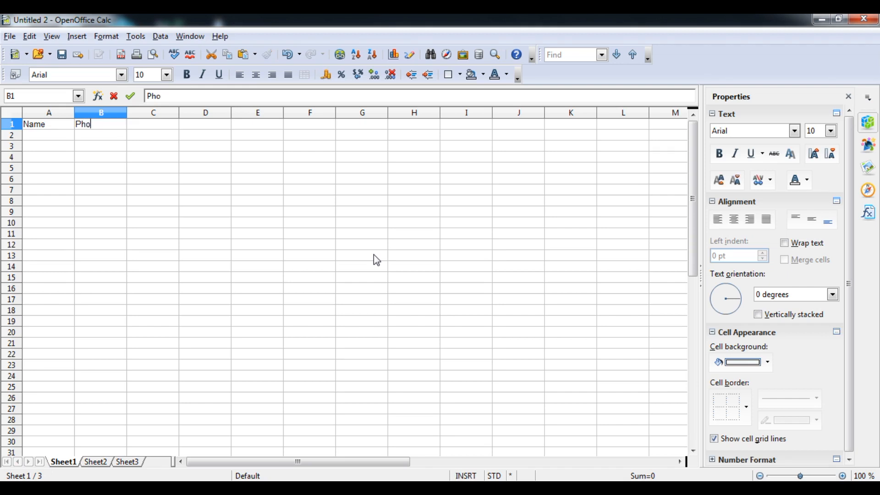
pyautogui.write('n o NNo')
pyautogui.press('BackSpace')
pyautogui.press('BackSpace')
pyautogui.press('BackSpace')
pyautogui.press('BackSpace')
pyautogui.write('e No')
pyautogui.press('Return')
# - Enter the names A, B, C, D, E, F down cells A2 to A7
pyautogui.write('A')
pyautogui.press('Return')
pyautogui.write('B')
pyautogui.press('Return')
pyautogui.write('C')
pyautogui.press('Return')
pyautogui.write('D')
pyautogui.press('Return')
pyautogui.write('E')
pyautogui.press('Return')
pyautogui.write('F')
pyautogui.press('Return')
# - Fill B2:B7 with phone numbers 123, 321, 456, 654, 789, 987, then start saving the sheet
pyautogui.press('Up')
pyautogui.press('Up')
pyautogui.press('Up')
pyautogui.press('Up')
pyautogui.press('Up')
pyautogui.press('Up')
pyautogui.press('Right')
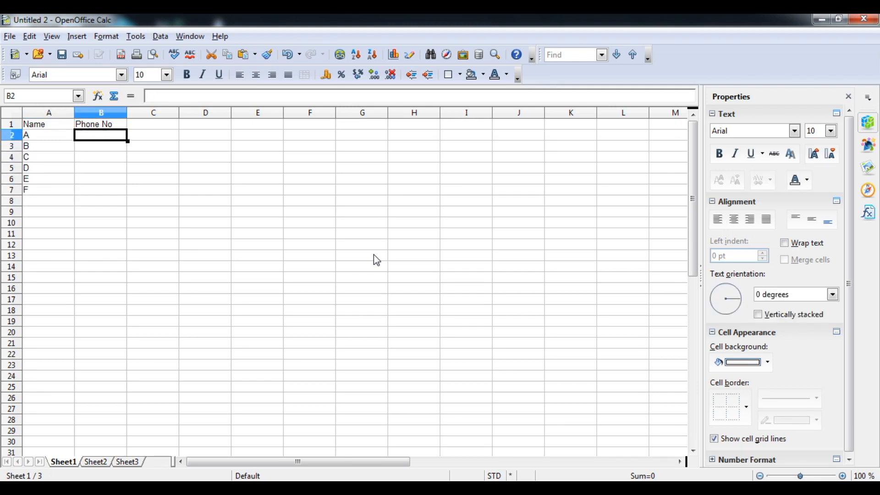
pyautogui.write('123')
pyautogui.press('Return')
pyautogui.write('321')
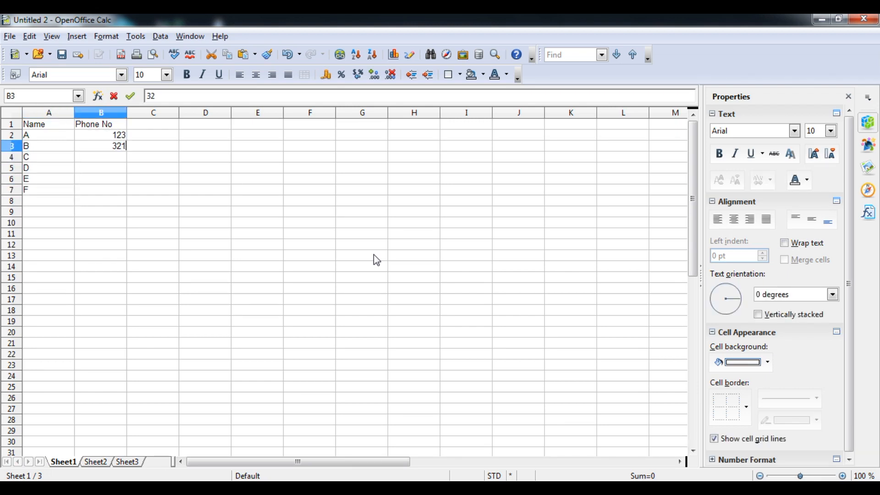
pyautogui.press('Return')
pyautogui.write('456')
pyautogui.press('Return')
pyautogui.write('654')
pyautogui.press('Return')
pyautogui.write('789')
pyautogui.press('Return')
pyautogui.write('987')
pyautogui.press('Return')
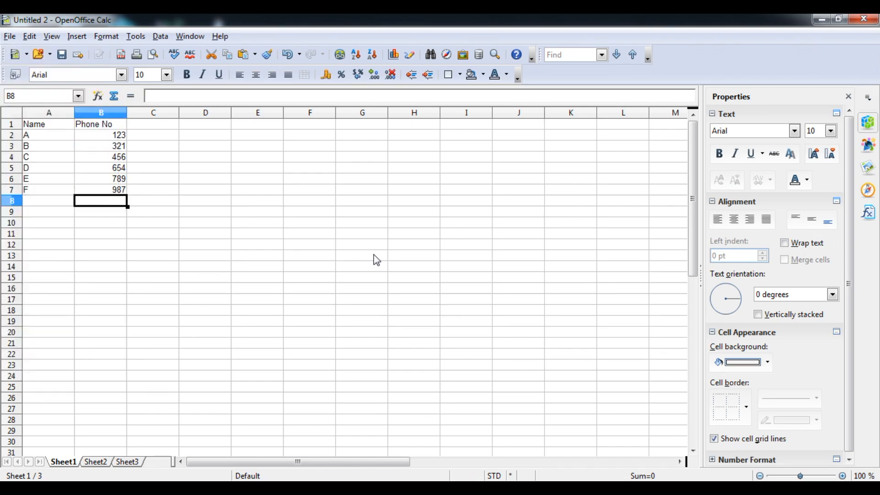
pyautogui.hotkey('ctrl', 's')
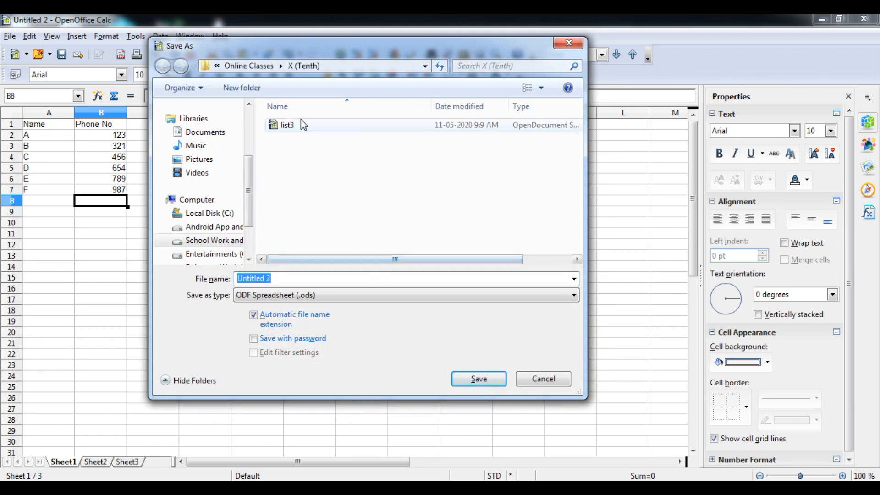
# - Save the sheet as List4 in Online Classes\X (Tenth), then close the Calc window
pyautogui.click(262, 68)
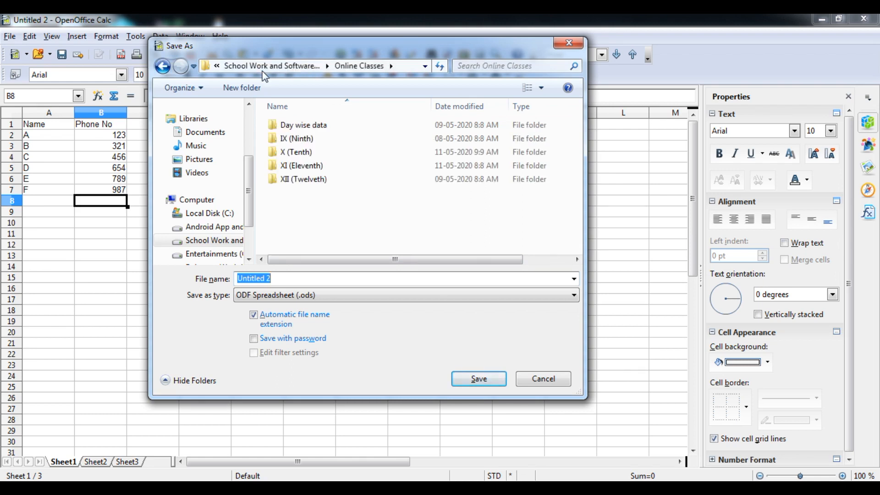
pyautogui.doubleClick(291, 152)
pyautogui.click(279, 277)
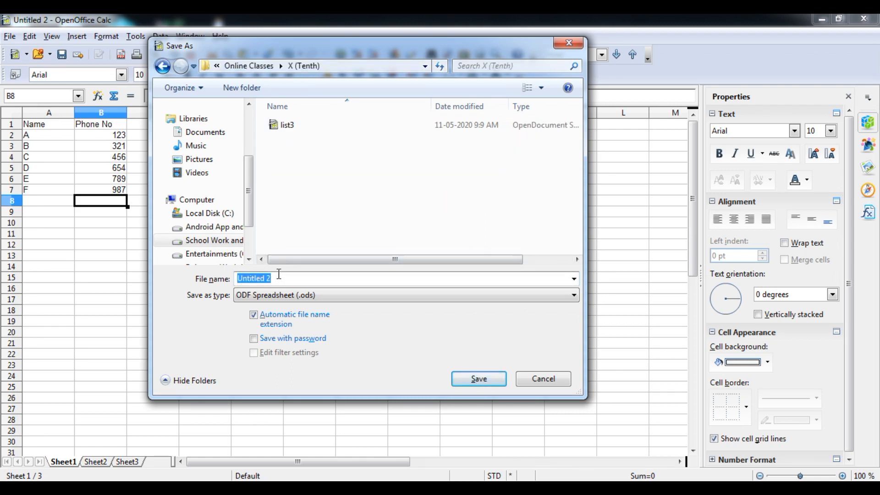
pyautogui.write('List4')
pyautogui.press('Return')
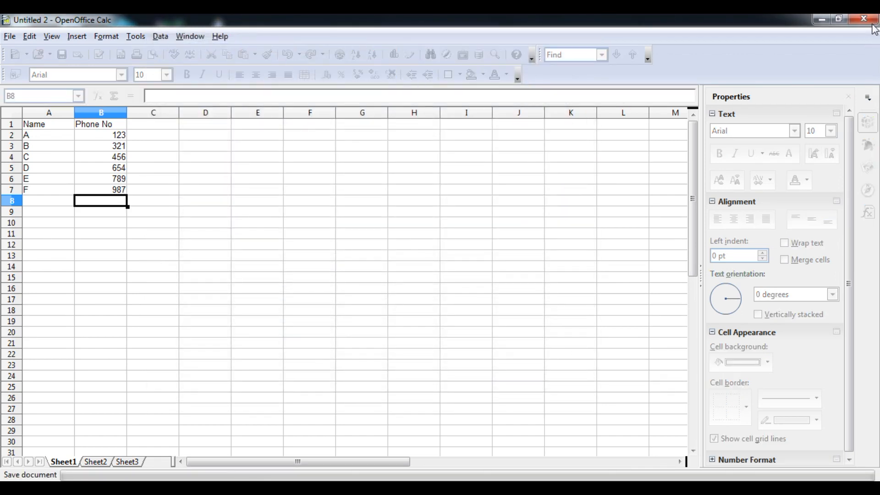
pyautogui.click(868, 20)
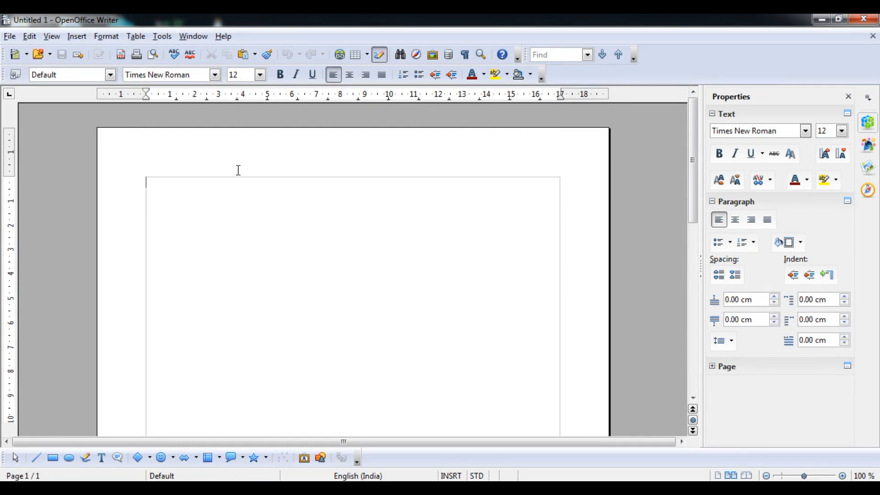
# - Start the Address Data Source wizard and choose Other external data source as the address book type
pyautogui.click(10, 37)
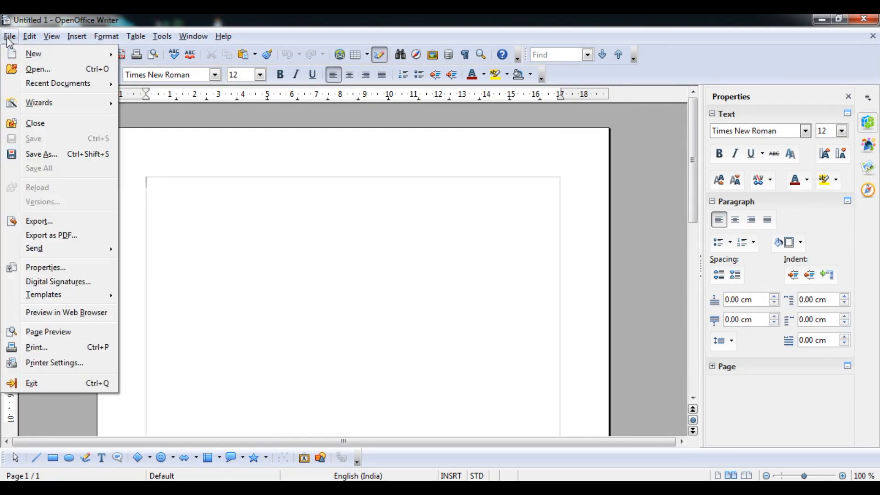
pyautogui.moveTo(39, 104)
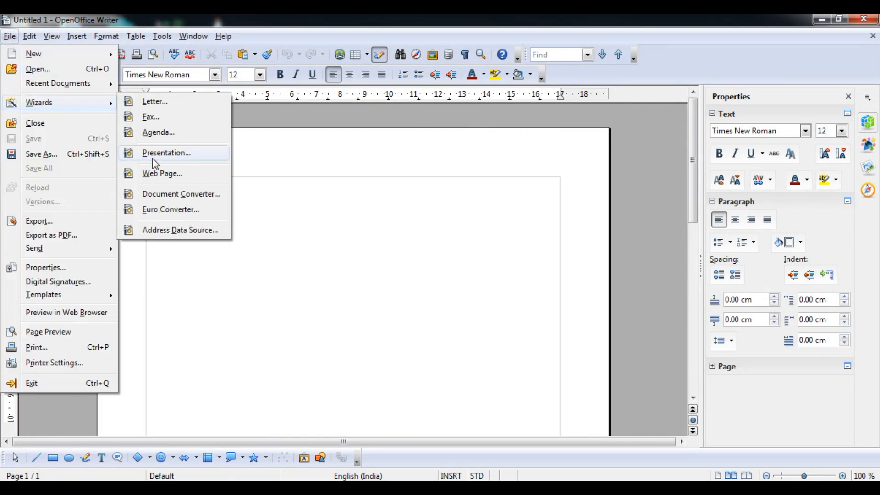
pyautogui.click(172, 234)
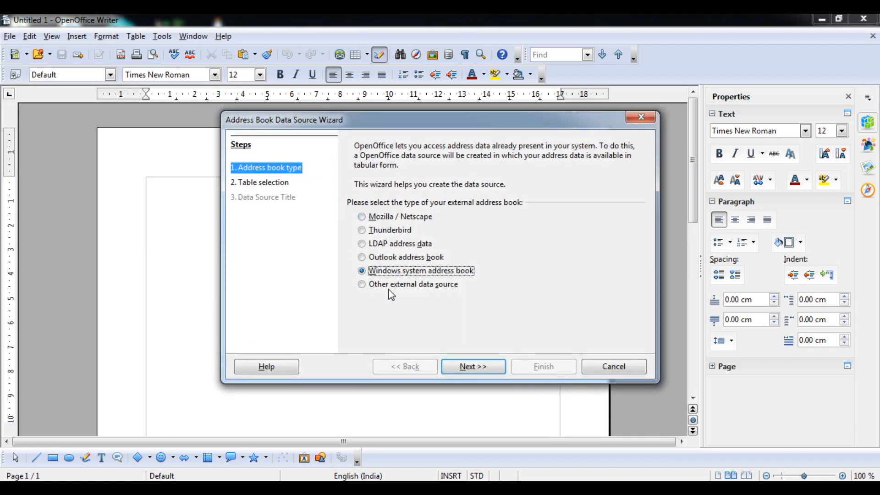
pyautogui.click(362, 285)
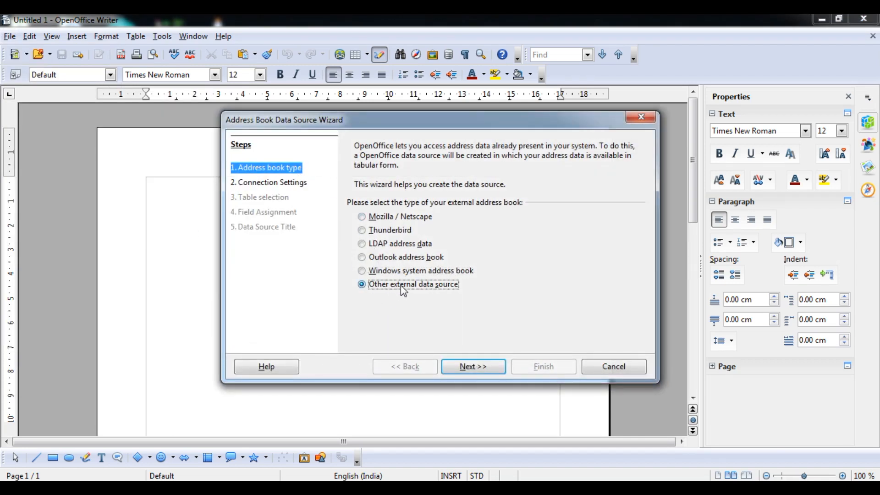
pyautogui.click(470, 368)
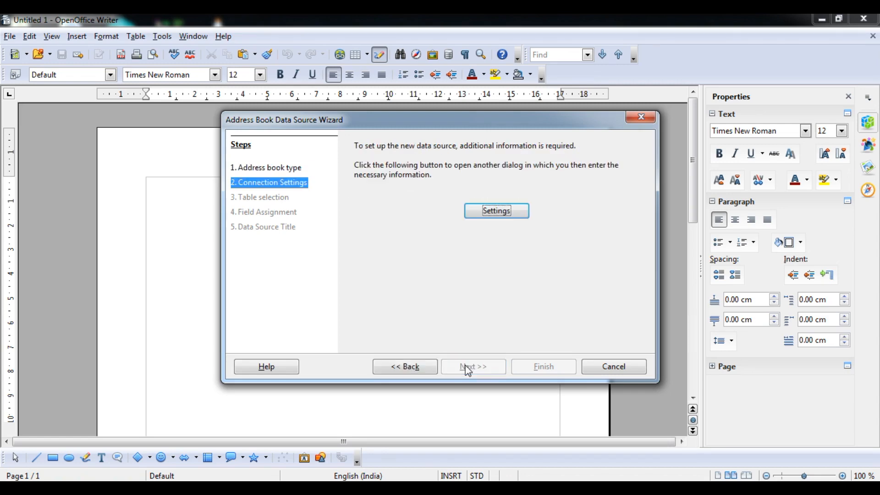
# - Set up a dBASE source pointing to F:\Online Classes\X (Tenth) and test the connection successfully
pyautogui.click(506, 211)
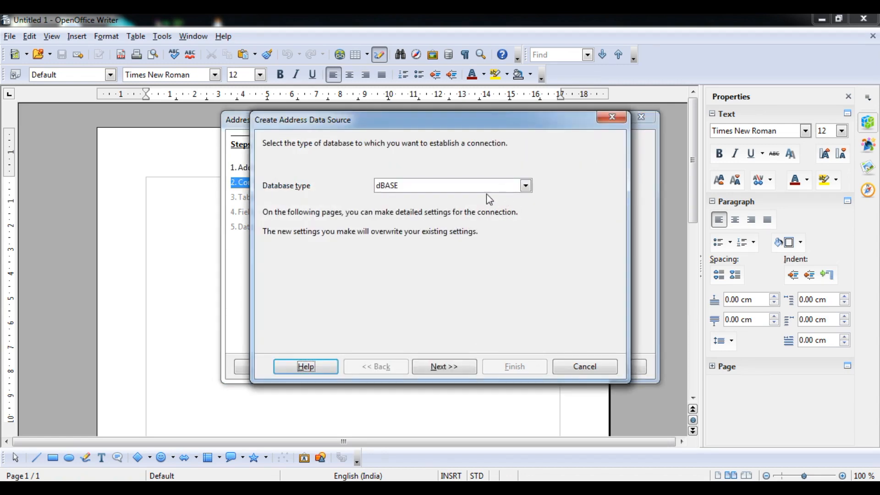
pyautogui.click(445, 369)
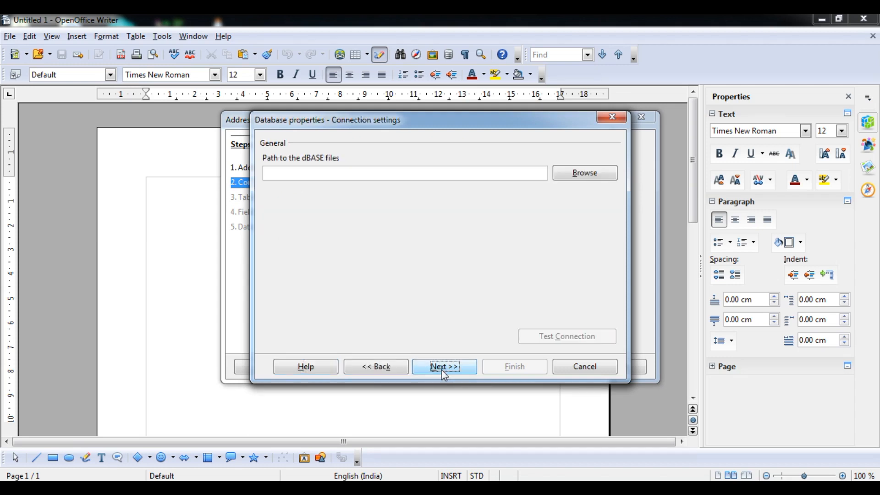
pyautogui.click(572, 179)
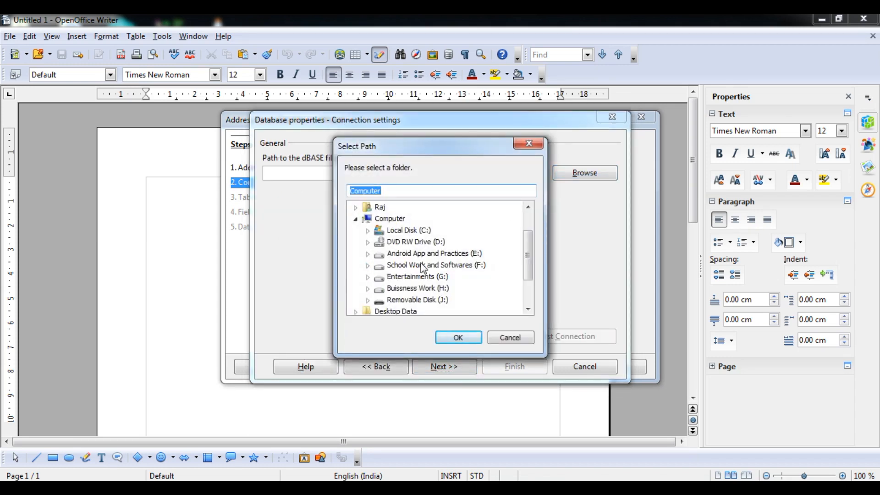
pyautogui.click(368, 266)
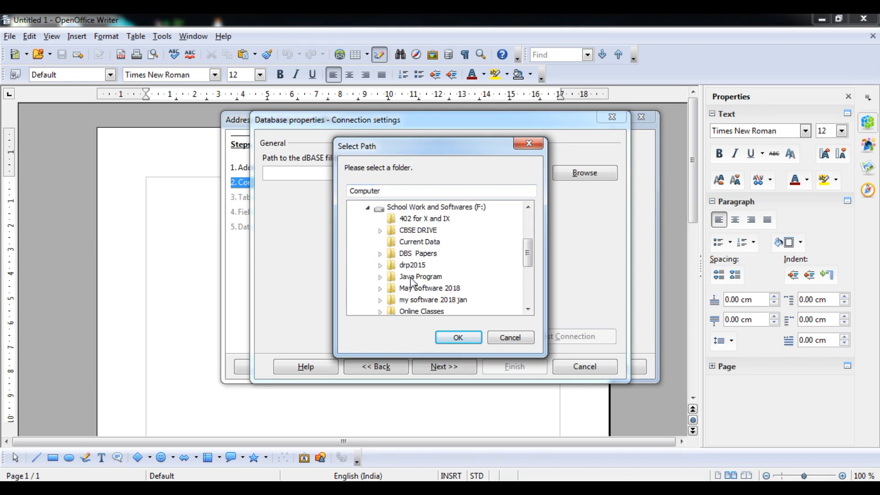
pyautogui.click(381, 311)
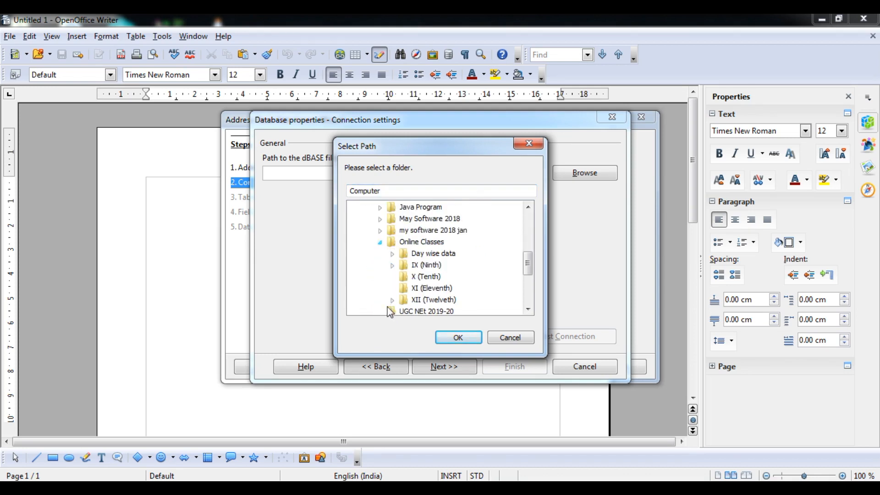
pyautogui.click(421, 276)
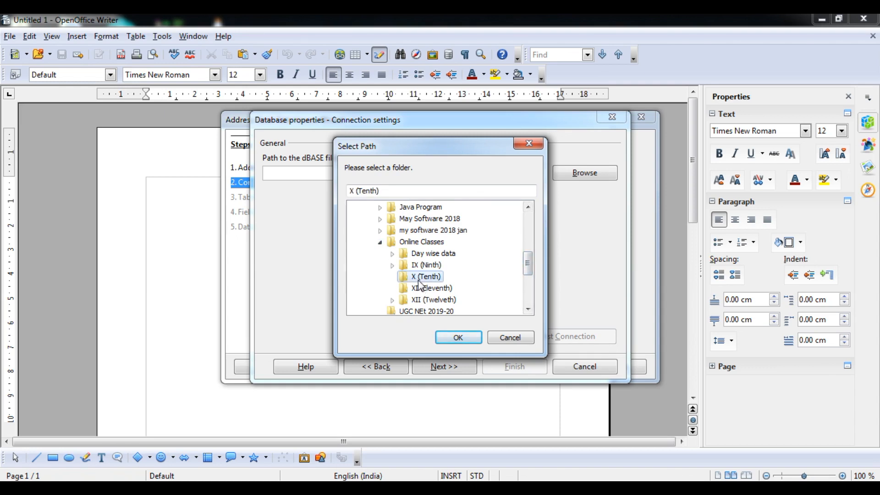
pyautogui.click(445, 336)
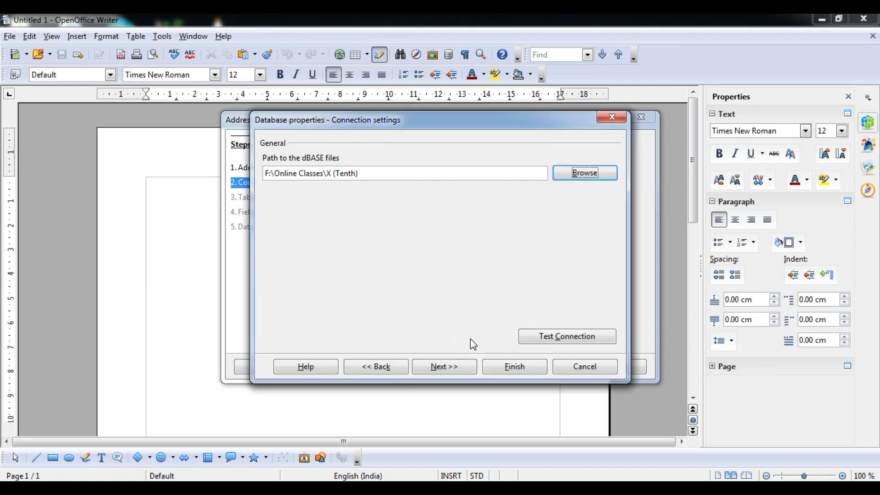
pyautogui.click(556, 337)
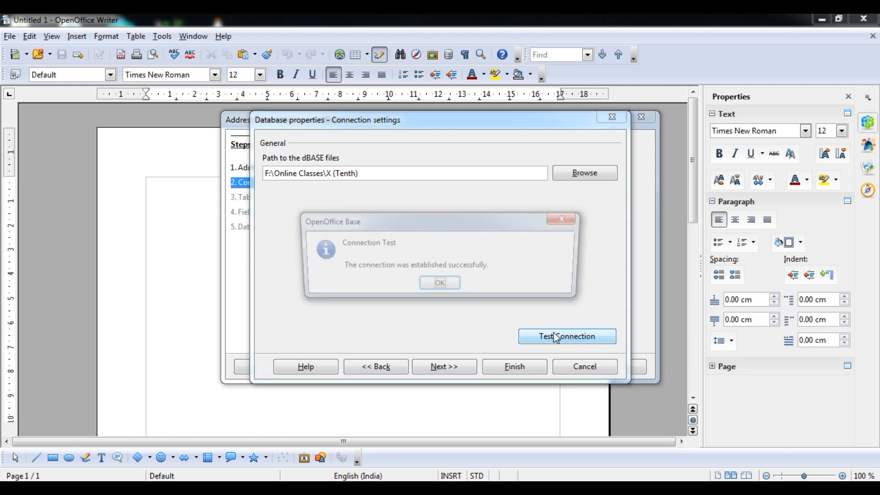
pyautogui.click(443, 286)
pyautogui.click(443, 368)
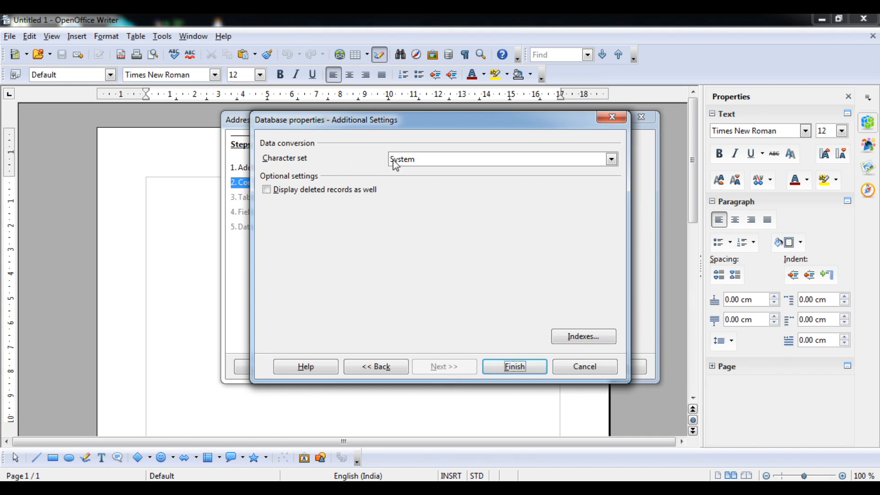
# - Keep the System character set, accept the no-tables prompt, and register the source as Addresses
pyautogui.click(592, 161)
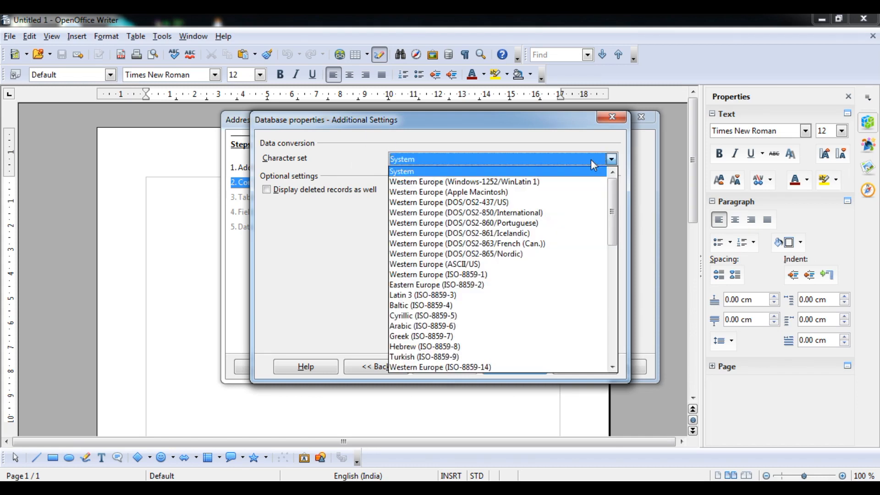
pyautogui.click(591, 160)
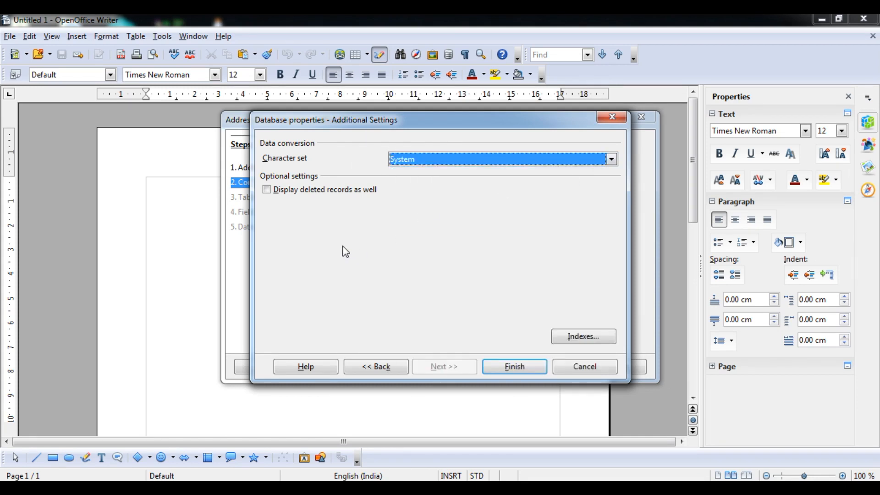
pyautogui.click(267, 190)
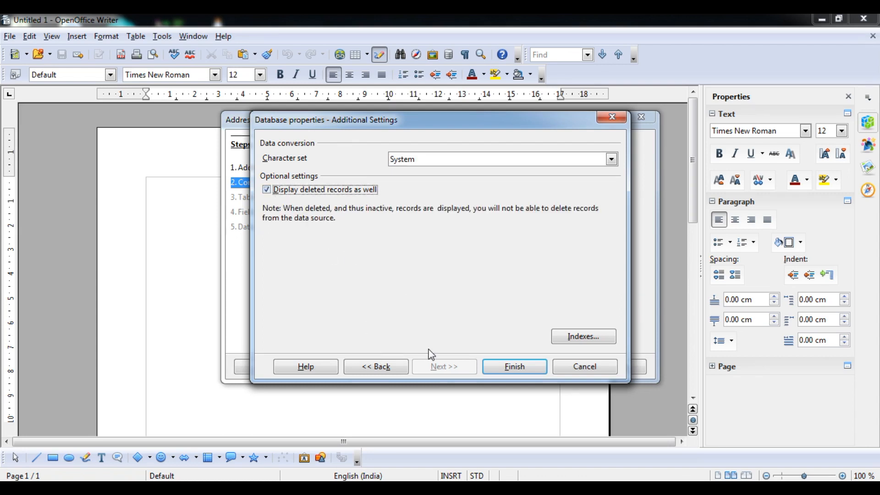
pyautogui.click(266, 190)
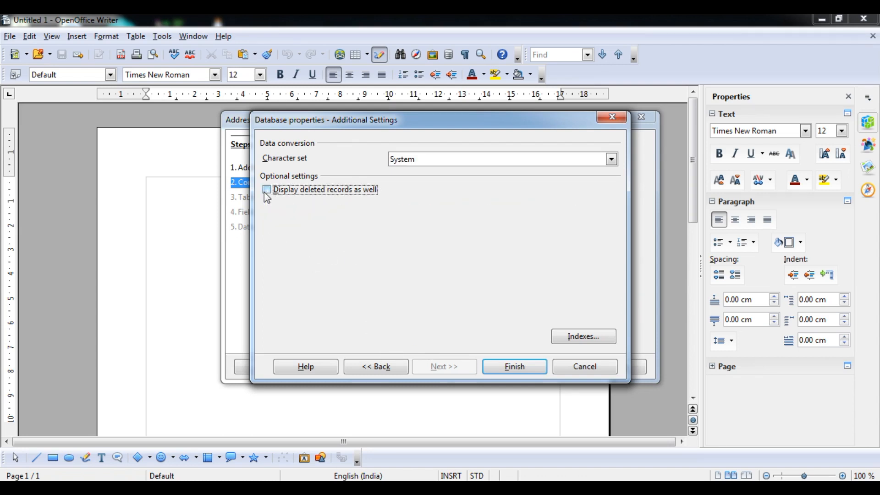
pyautogui.click(504, 367)
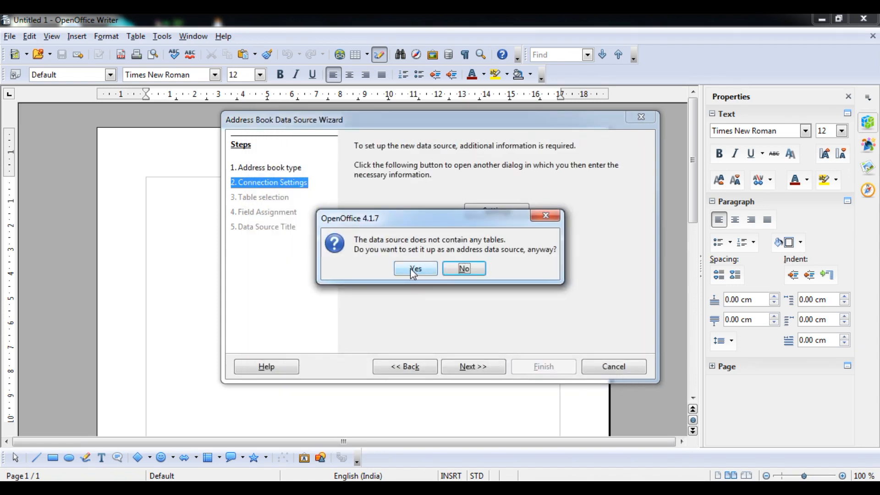
pyautogui.click(411, 269)
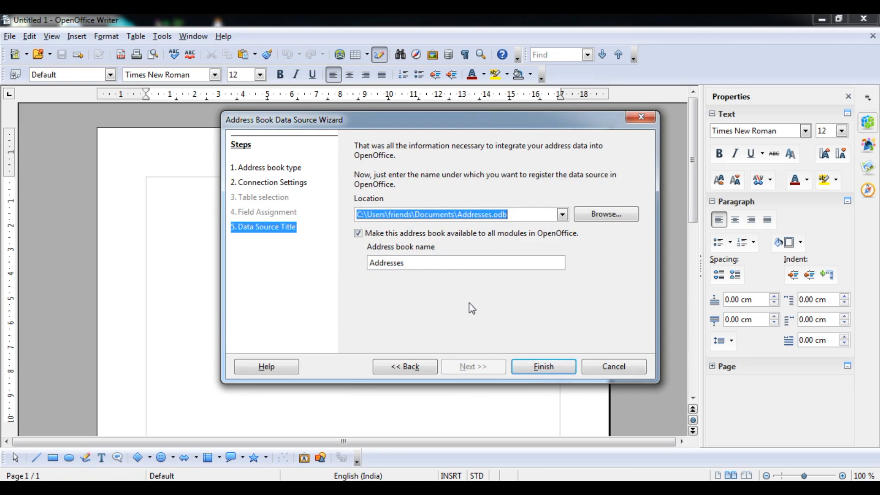
pyautogui.click(537, 367)
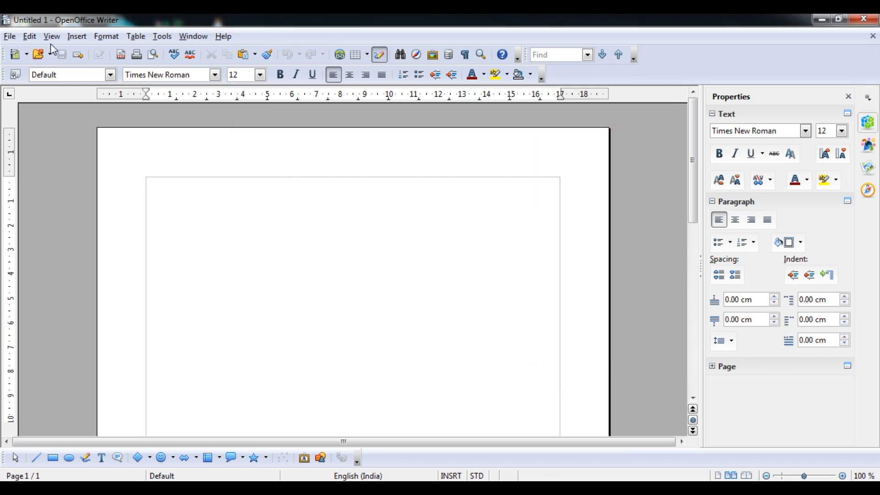
# - Start a new Labels document and select the Addresses database, whose table list turns out empty
pyautogui.click(10, 37)
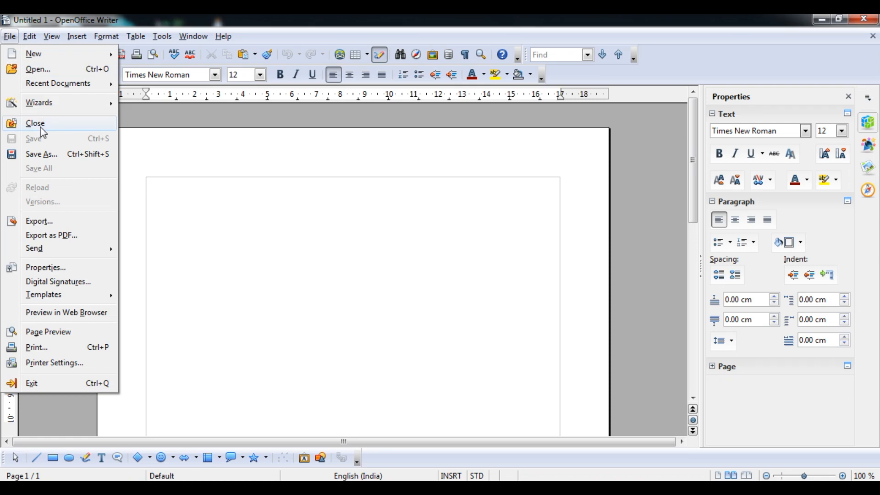
pyautogui.moveTo(63, 54)
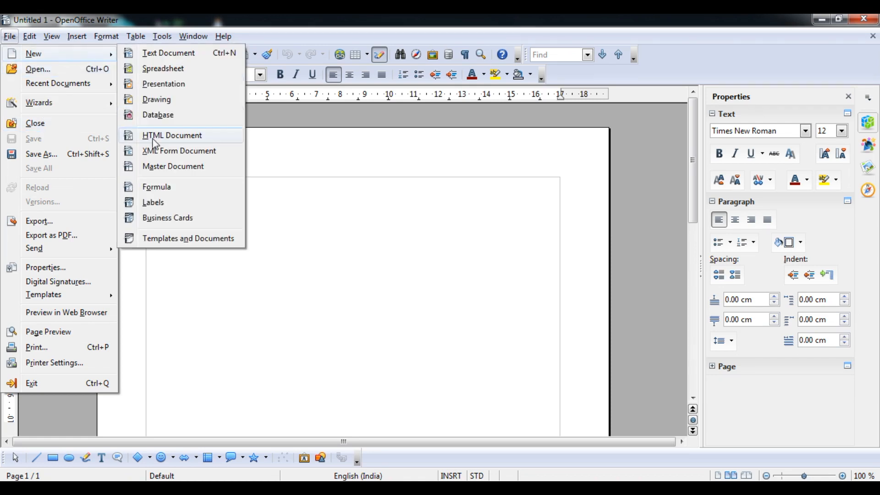
pyautogui.click(155, 202)
pyautogui.click(550, 181)
pyautogui.click(544, 193)
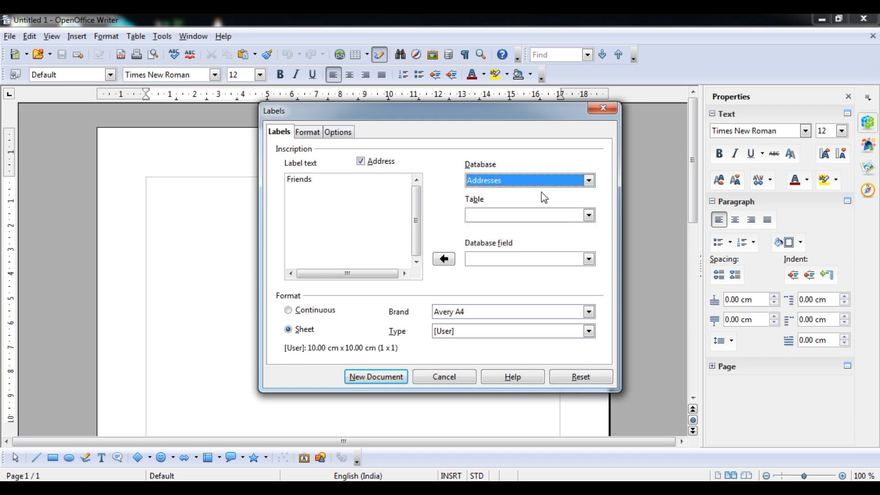
pyautogui.click(544, 215)
pyautogui.click(546, 229)
# - Review the label Format and Options tabs, close the Labels dialog, and return to the syllabus PDF
pyautogui.click(304, 135)
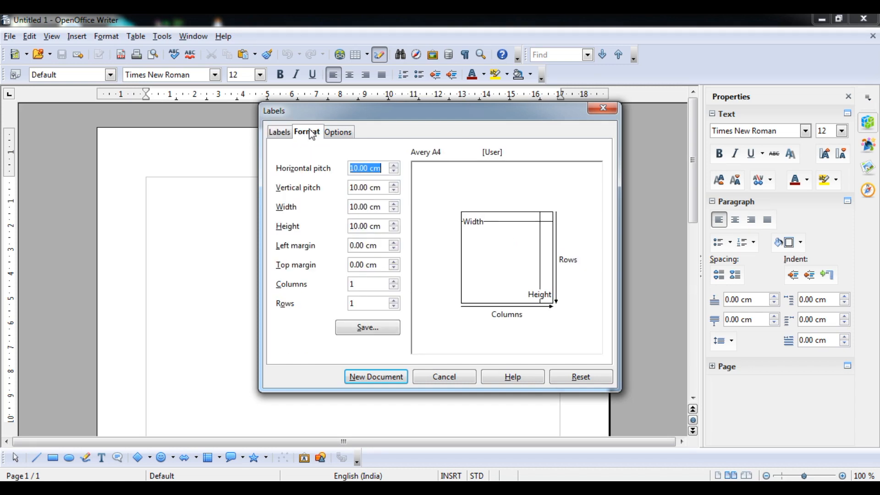
pyautogui.click(337, 133)
pyautogui.click(307, 136)
pyautogui.click(285, 136)
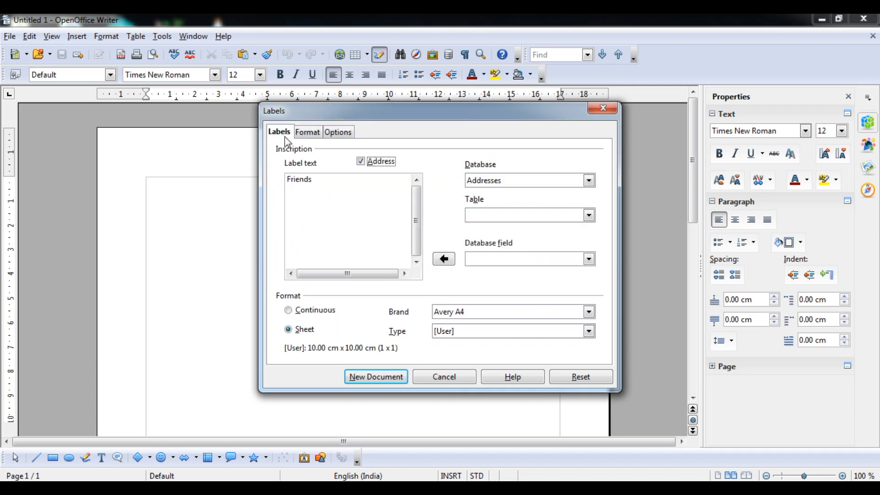
pyautogui.click(608, 111)
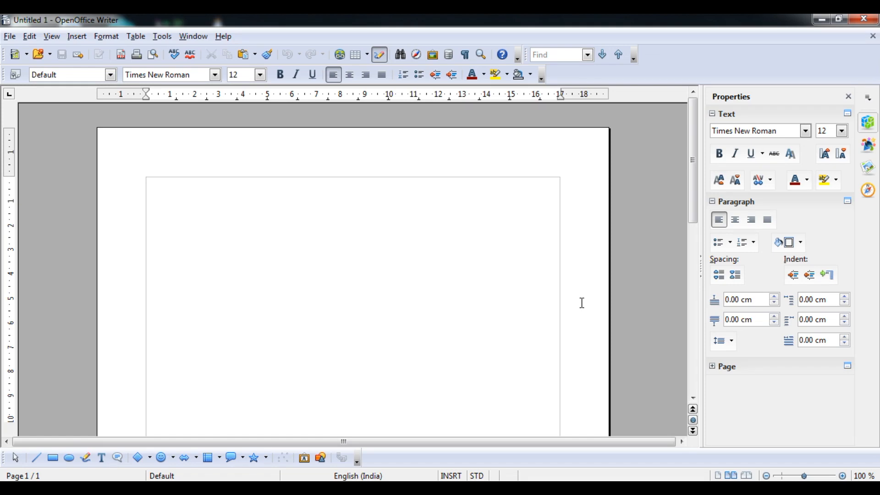
pyautogui.click(380, 488)
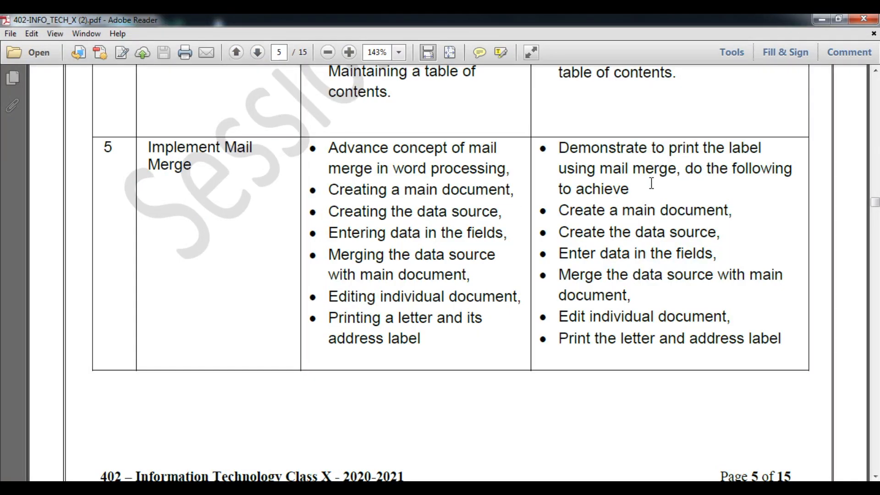